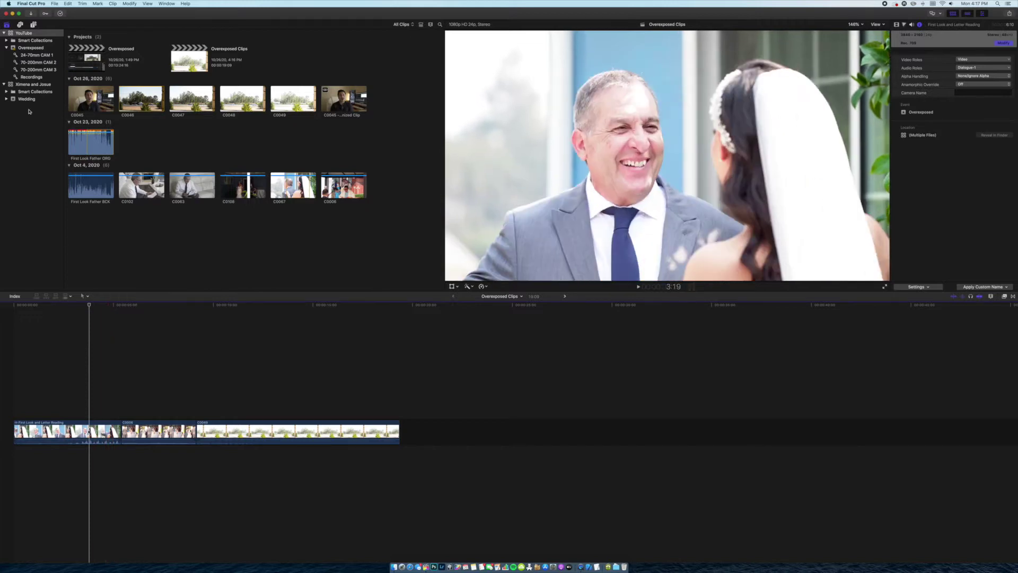
Check the Final Cut Pro version information, then close the About window.
{"action": "left_click", "coordinate": [33, 4]}
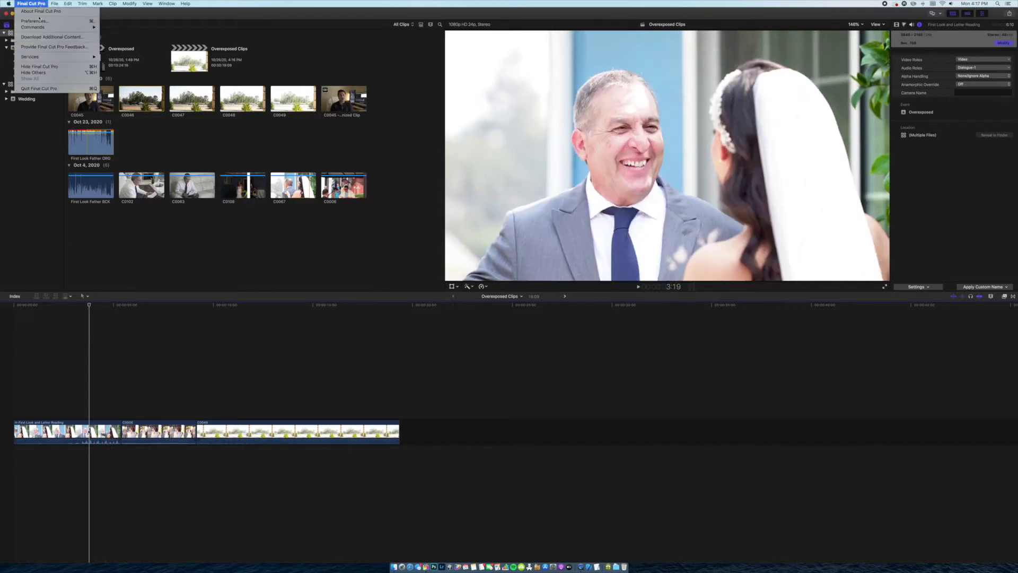
{"action": "left_click", "coordinate": [40, 11]}
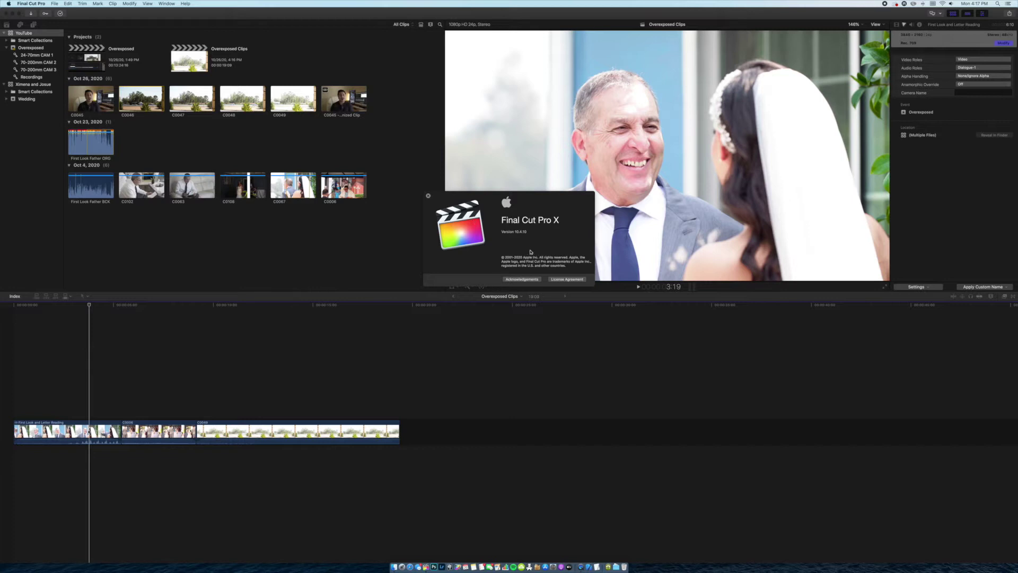
{"action": "left_click", "coordinate": [428, 195]}
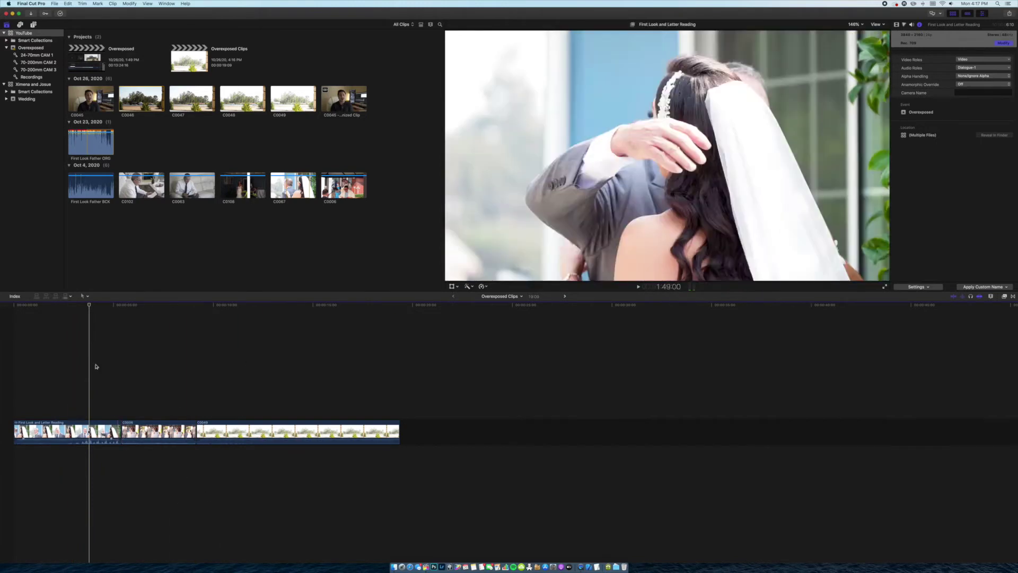
Choose Wide Gamut HDR as the YouTube library's colour processing.
{"action": "left_click", "coordinate": [43, 33]}
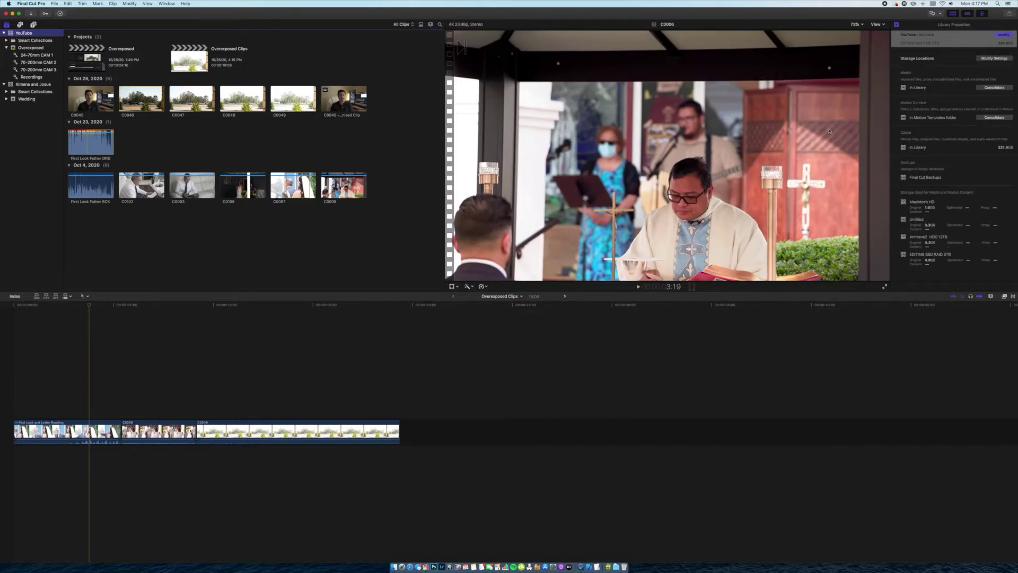
{"action": "left_click", "coordinate": [1001, 38]}
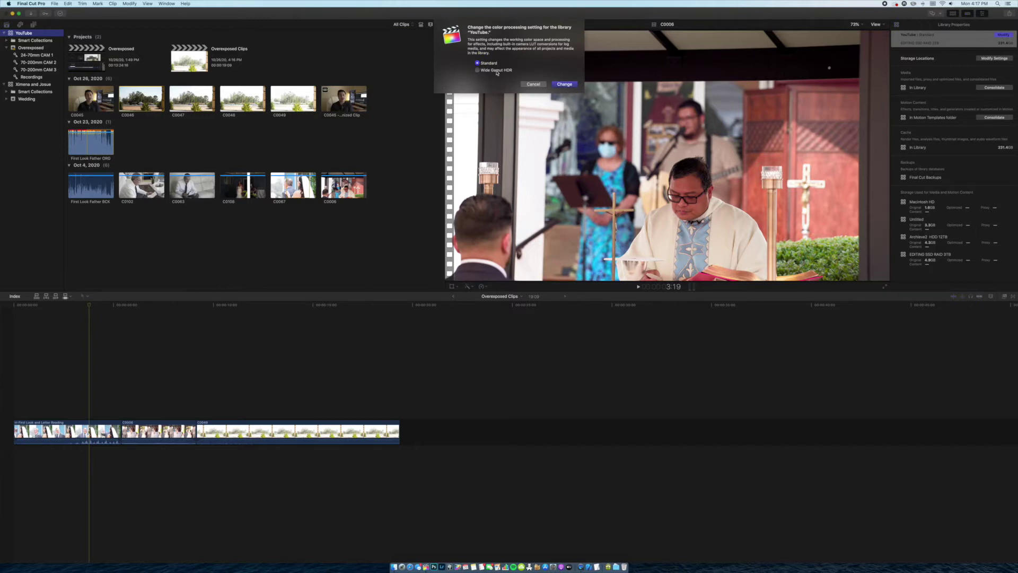
{"action": "left_click", "coordinate": [487, 72]}
Confirm the HDR change and view C0006's Settings metadata showing its Canon Log 3/Cinema Gamut LUT.
{"action": "left_click", "coordinate": [563, 84]}
{"action": "left_click", "coordinate": [152, 427]}
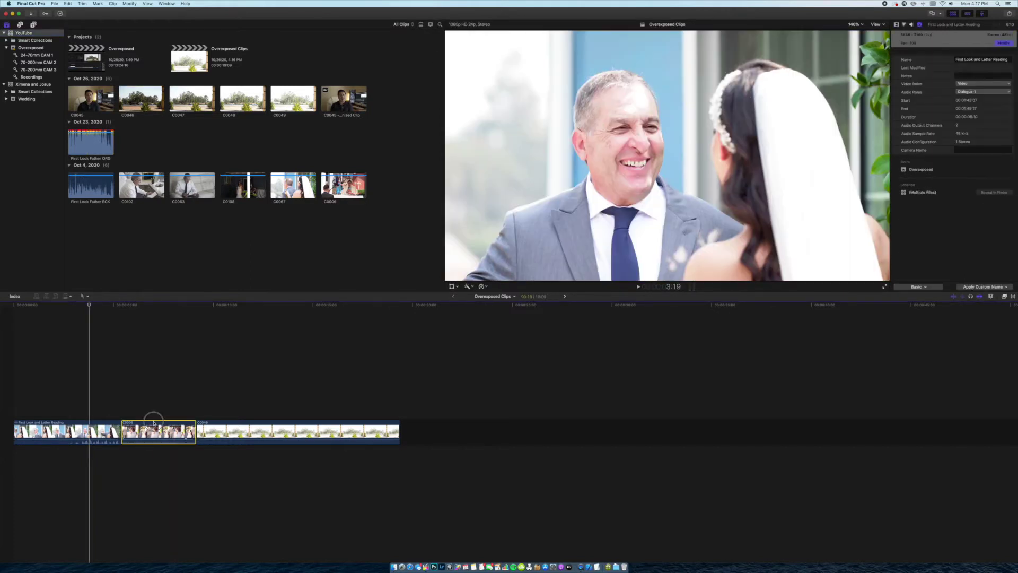
{"action": "left_click", "coordinate": [157, 415]}
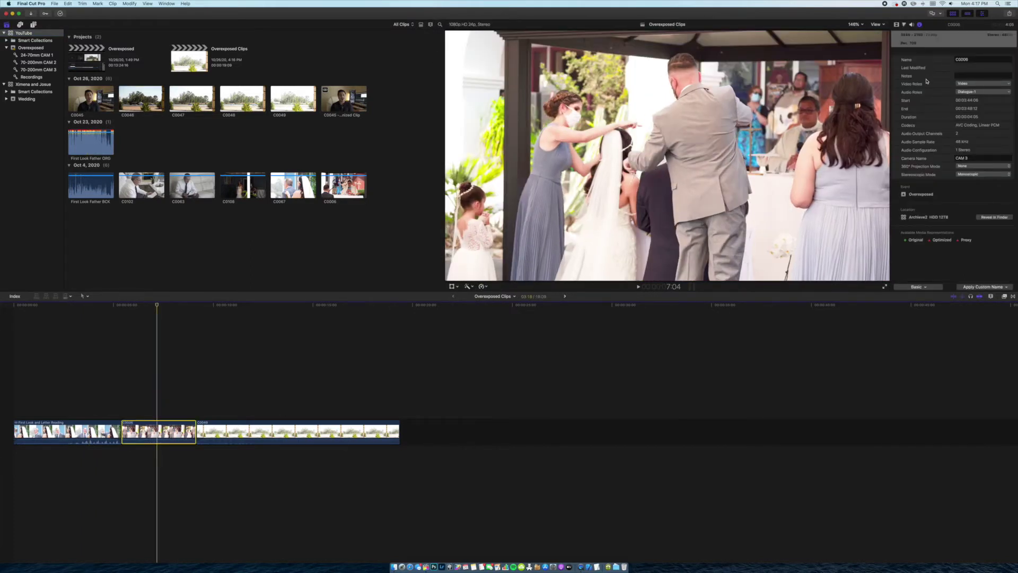
{"action": "left_click", "coordinate": [917, 287]}
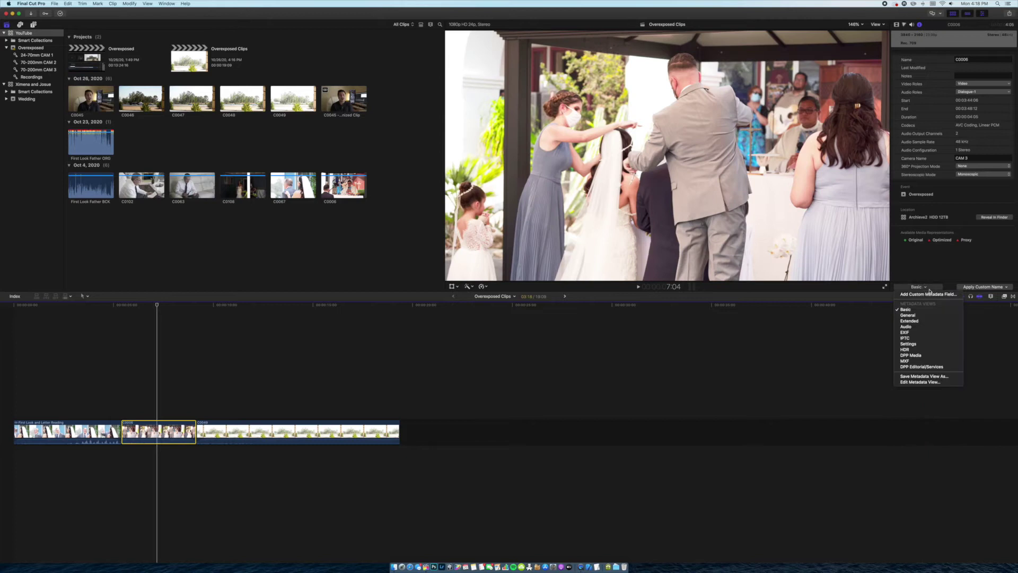
{"action": "left_click", "coordinate": [922, 344]}
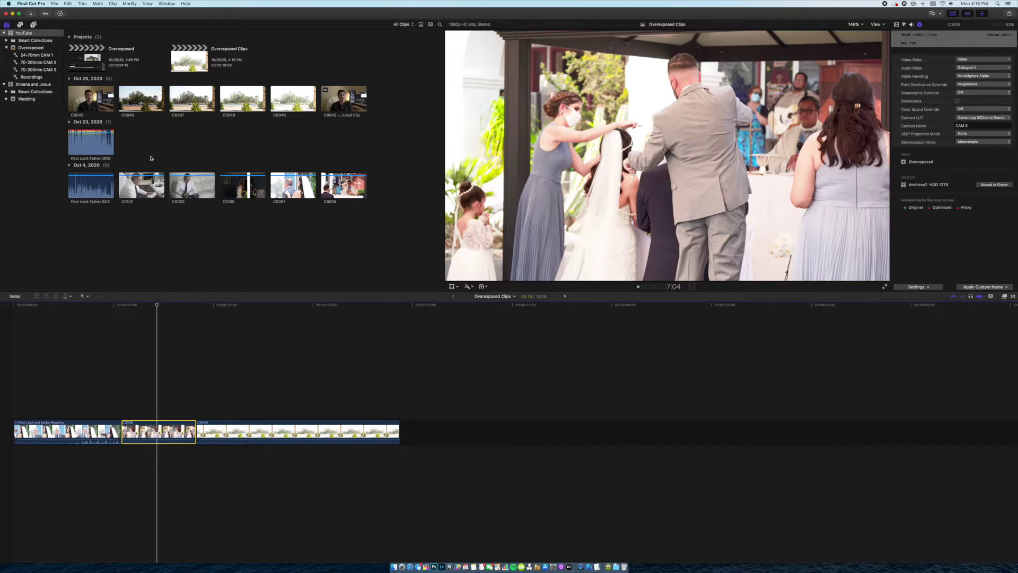
{"action": "left_click", "coordinate": [84, 428]}
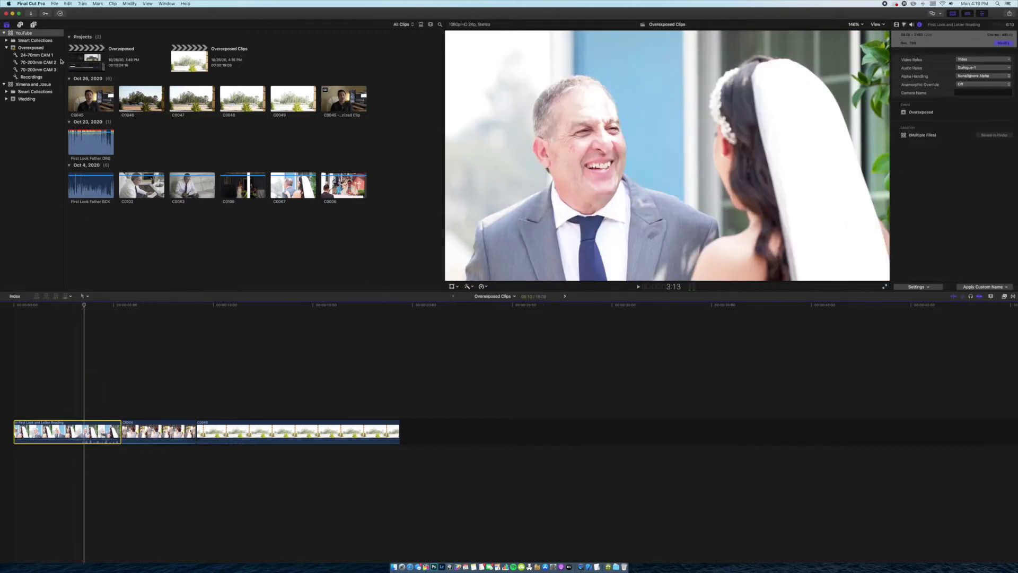
Play back the first timeline clip, First Look and Letter Reading, to review it.
{"action": "left_click", "coordinate": [53, 33]}
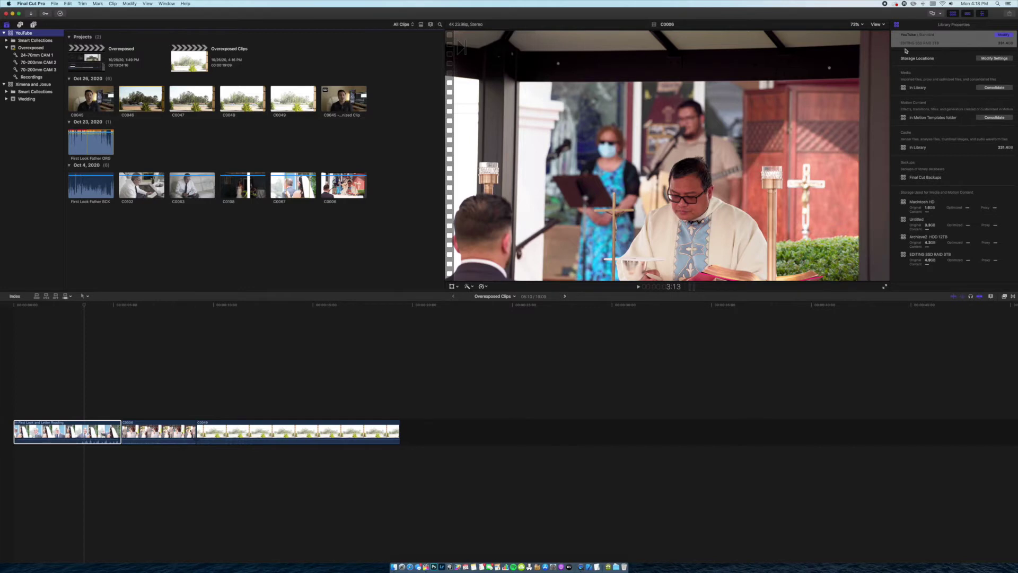
{"action": "left_click", "coordinate": [27, 431]}
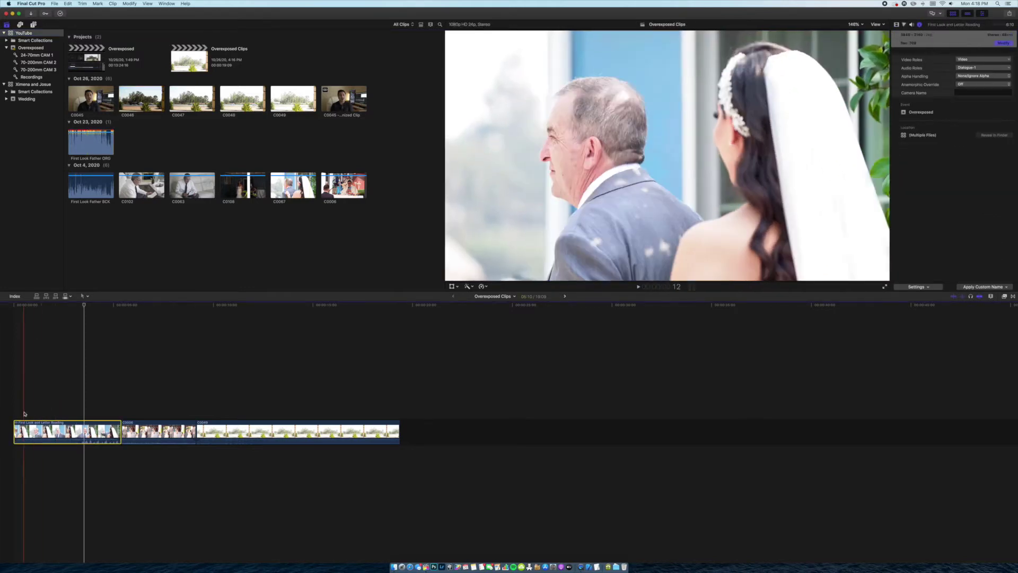
{"action": "key", "text": "space"}
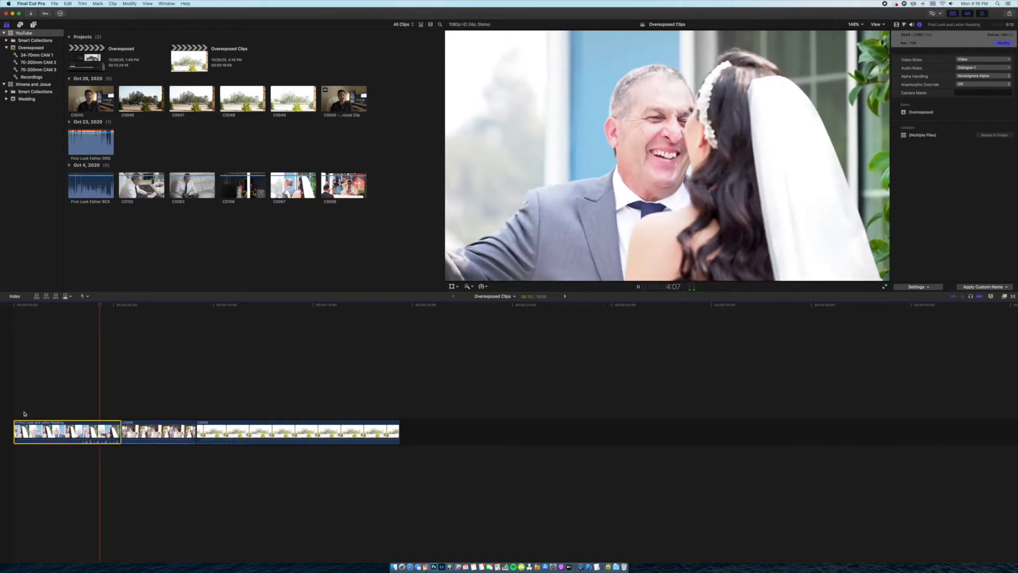
{"action": "key", "text": "space"}
{"action": "left_click", "coordinate": [52, 431]}
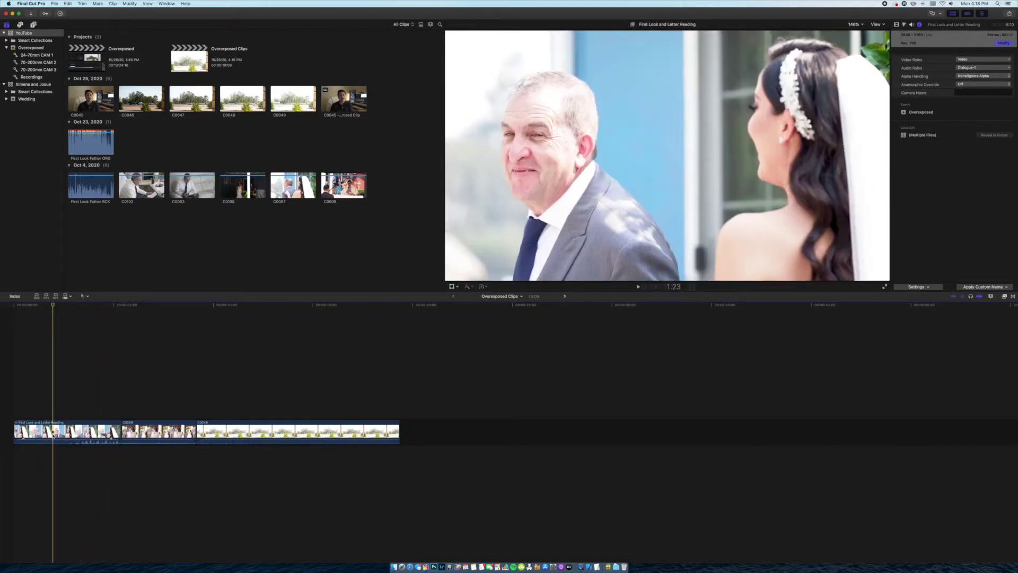
Set the inner clip's camera LUT to None inside the compound clip and show the scopes.
{"action": "double_click", "coordinate": [53, 432]}
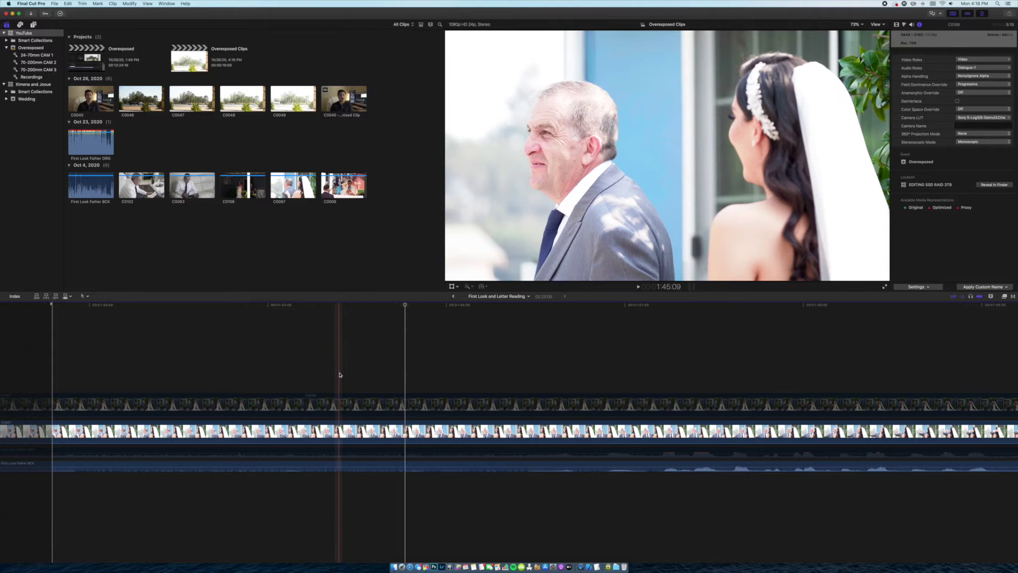
{"action": "left_click", "coordinate": [214, 366]}
{"action": "left_click", "coordinate": [217, 431]}
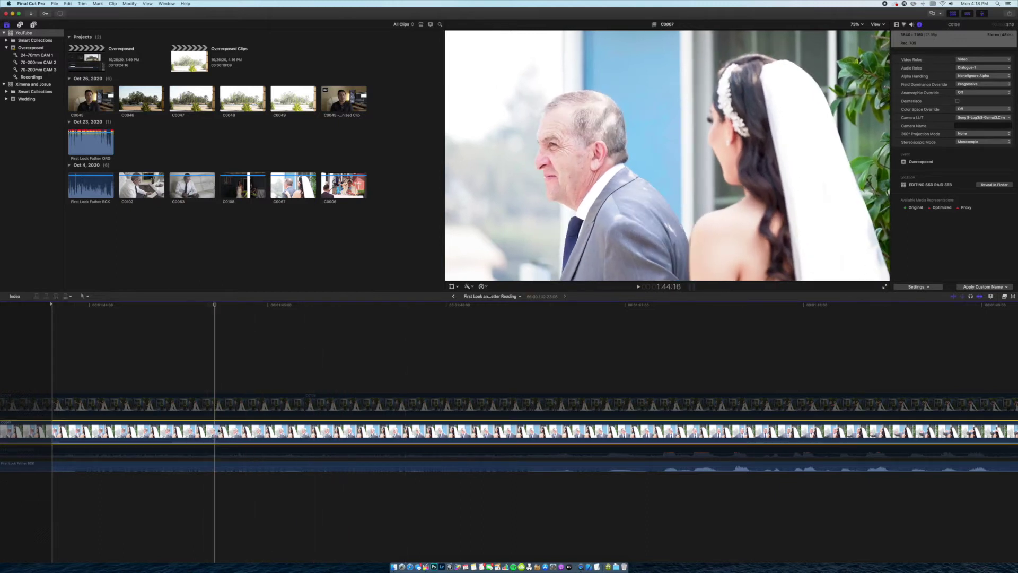
{"action": "left_click", "coordinate": [983, 117]}
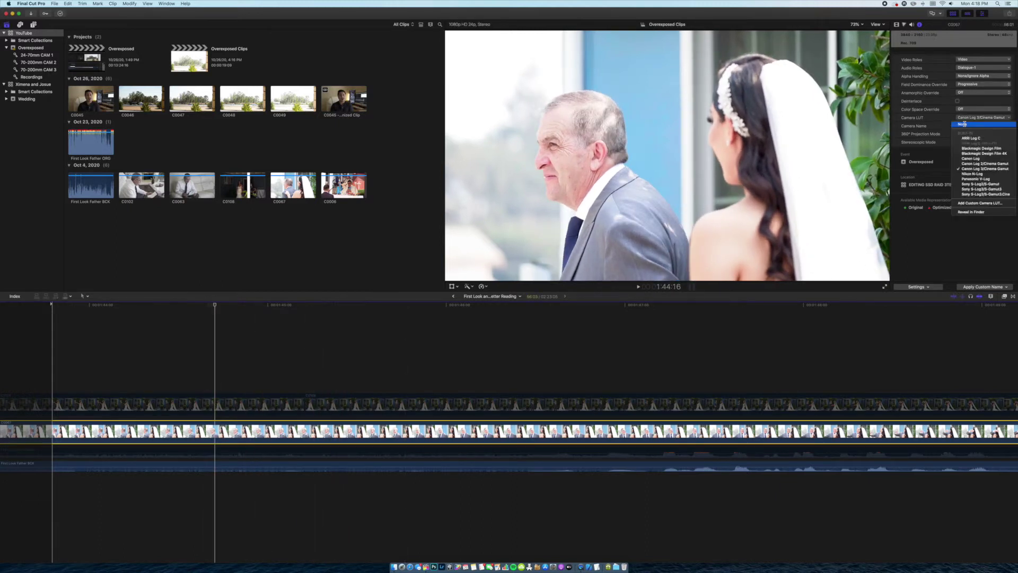
{"action": "left_click", "coordinate": [983, 123]}
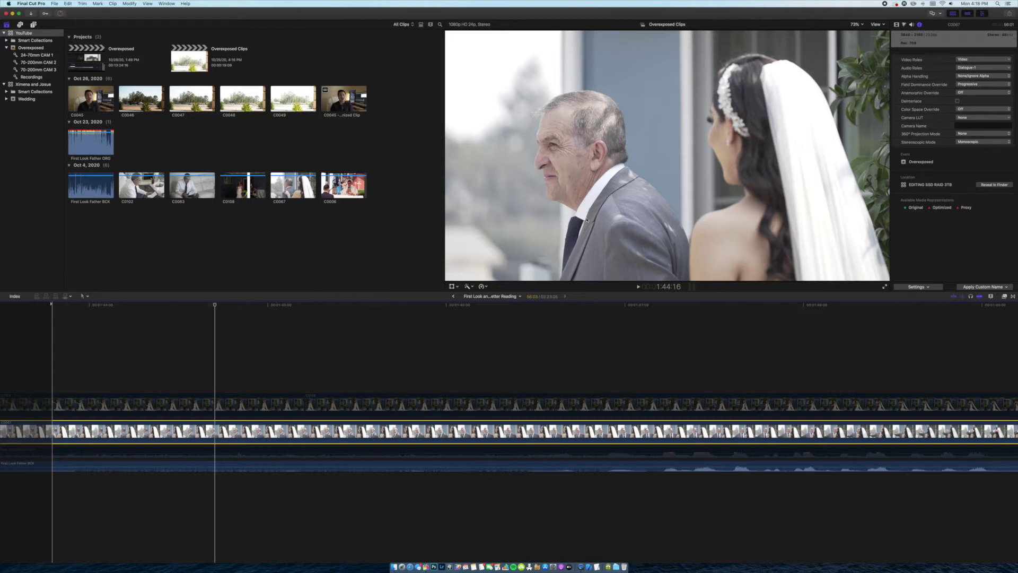
{"action": "key", "text": "ctrl+shift+2"}
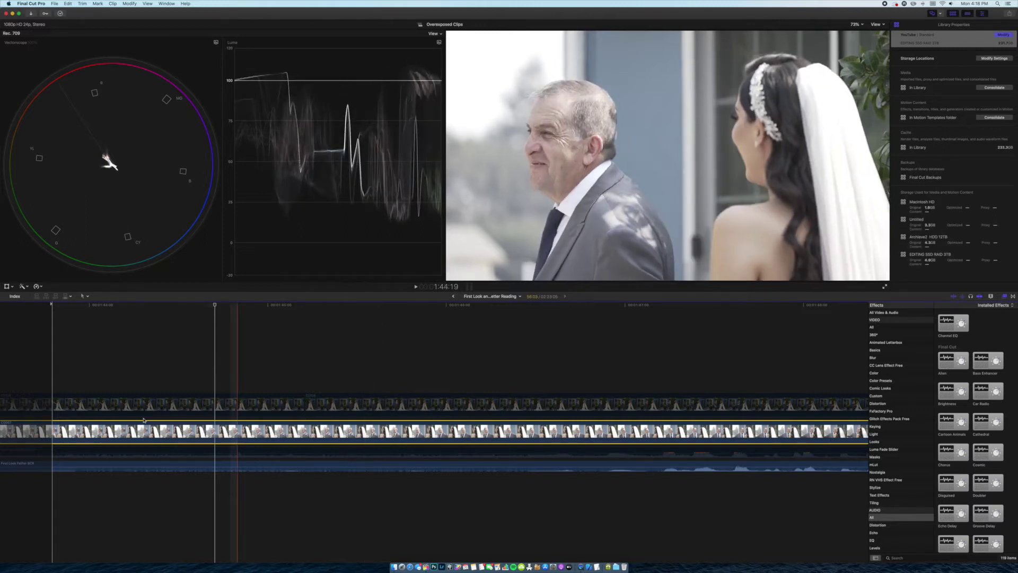
Add a Color Wheels correction to clip C0067 in the Color inspector.
{"action": "left_click", "coordinate": [86, 361]}
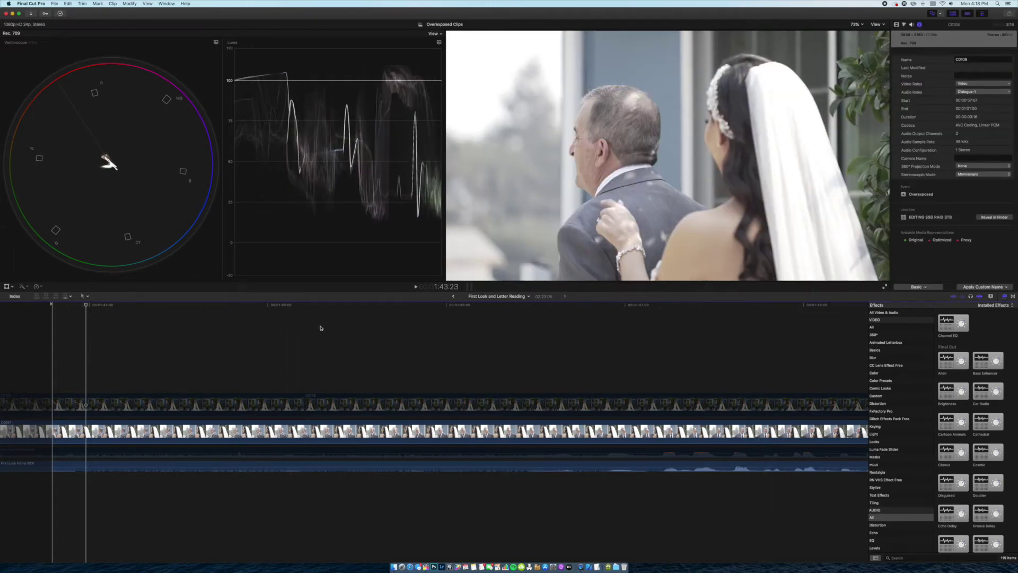
{"action": "left_click", "coordinate": [183, 371]}
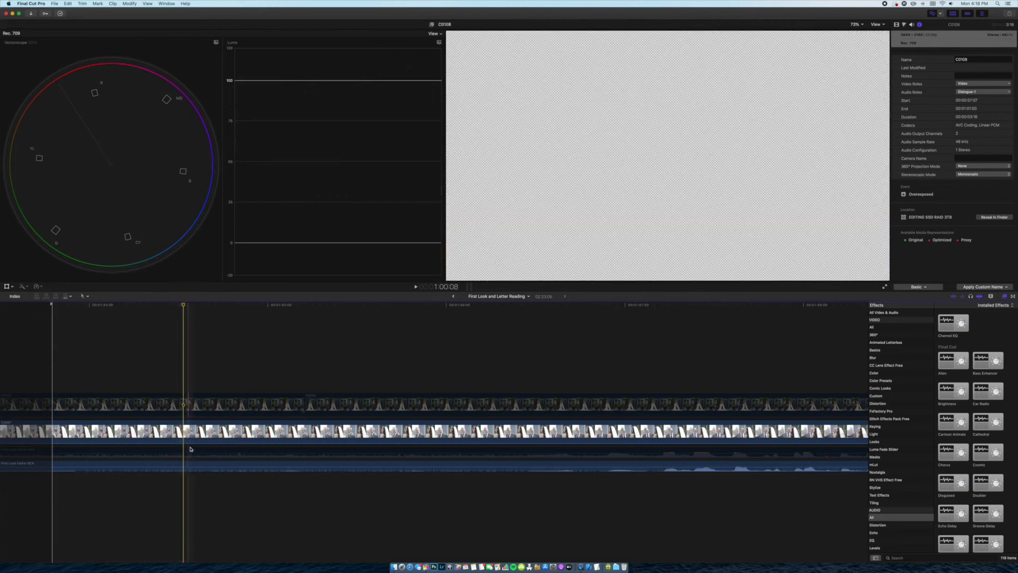
{"action": "left_click", "coordinate": [232, 439]}
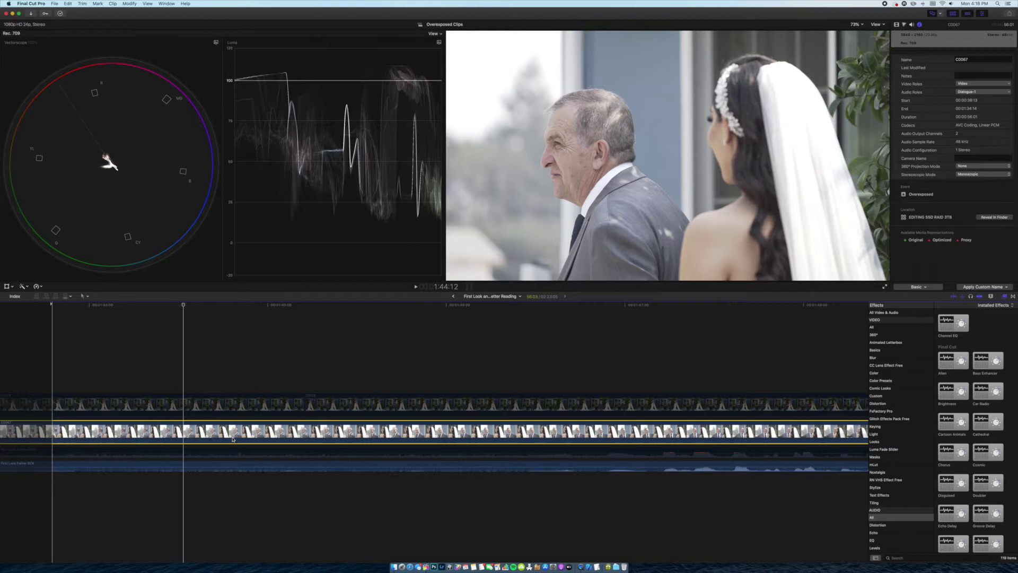
{"action": "left_click", "coordinate": [905, 28]}
{"action": "left_click", "coordinate": [905, 26]}
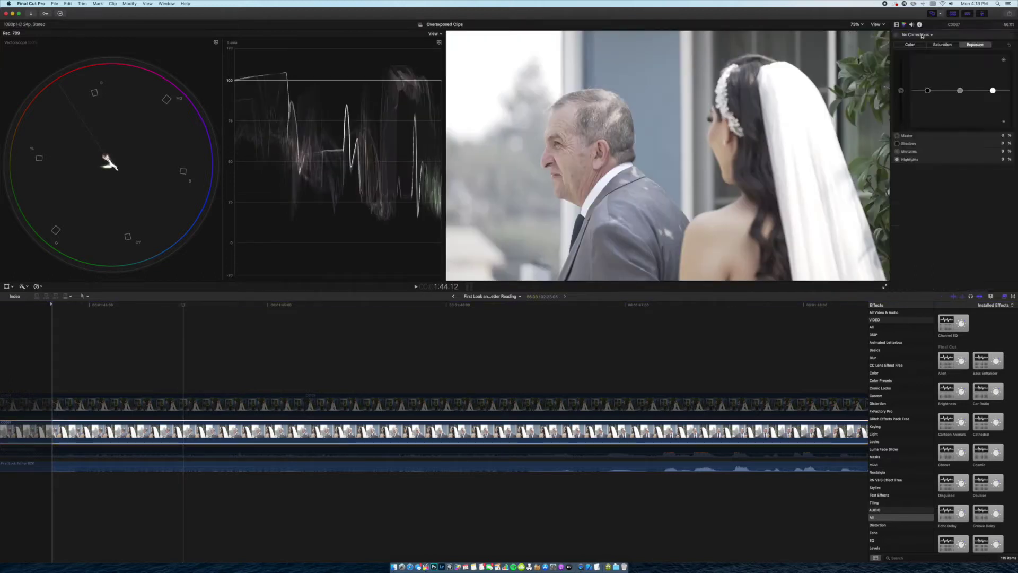
{"action": "left_click", "coordinate": [921, 36]}
{"action": "left_click", "coordinate": [923, 54]}
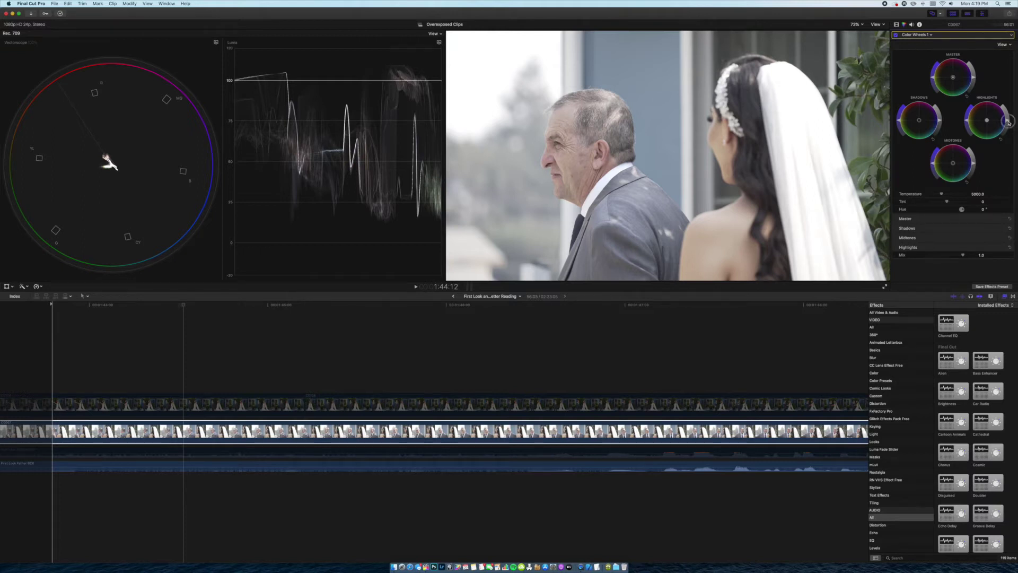
Lower the Color Wheels highlights brightness to about 65.
{"action": "mouse_move", "coordinate": [1008, 123]}
{"action": "left_mouse_down"}
{"action": "mouse_move", "coordinate": [1001, 155]}
{"action": "mouse_move", "coordinate": [1008, 127]}
{"action": "left_mouse_up"}
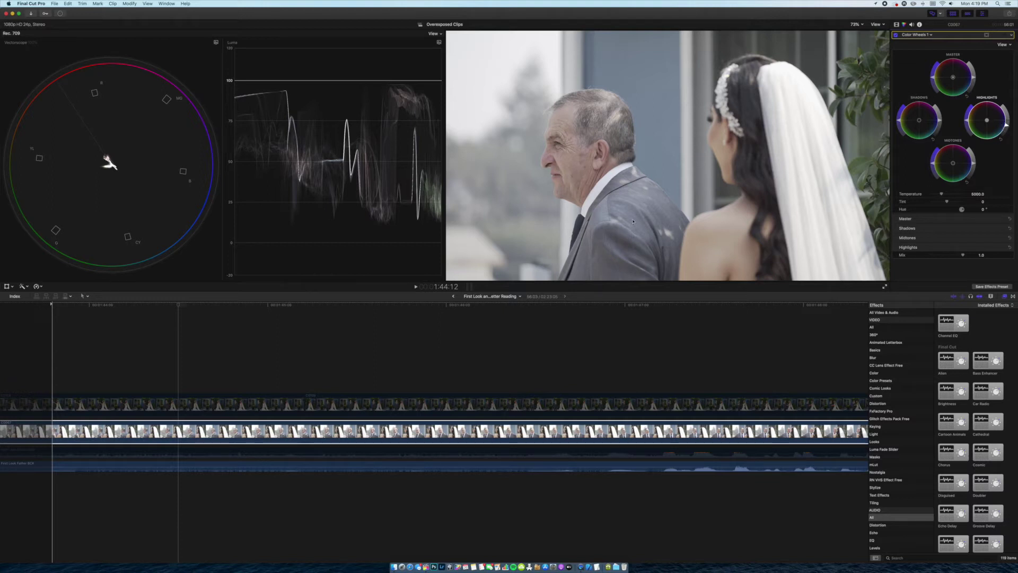
{"action": "mouse_move", "coordinate": [1004, 126]}
{"action": "left_mouse_down"}
{"action": "mouse_move", "coordinate": [1007, 149]}
{"action": "mouse_move", "coordinate": [1006, 133]}
{"action": "left_mouse_up"}
{"action": "left_click", "coordinate": [455, 300]}
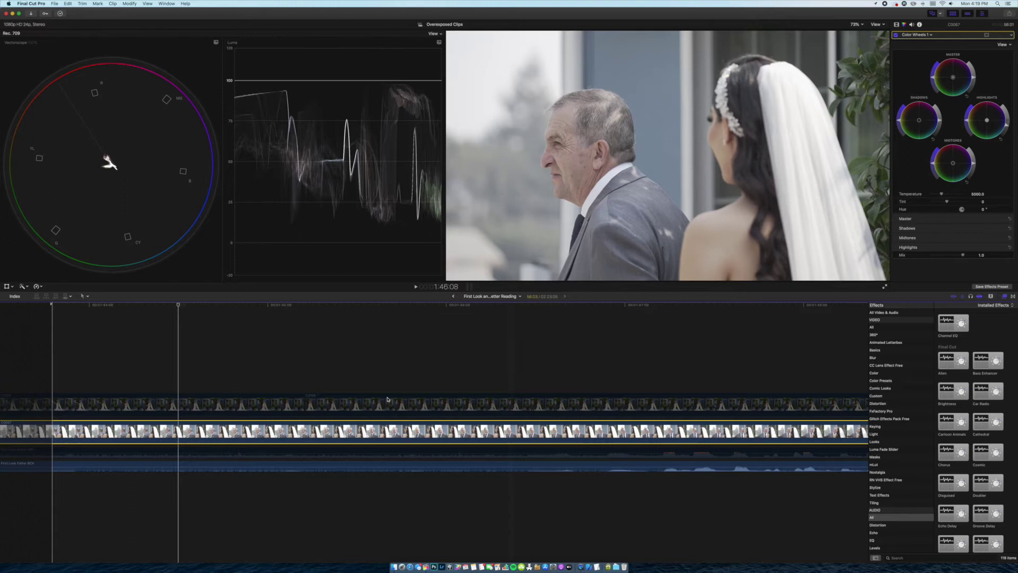
Select clip C0006 and switch its Info inspector to the Settings metadata view.
{"action": "left_click", "coordinate": [938, 36]}
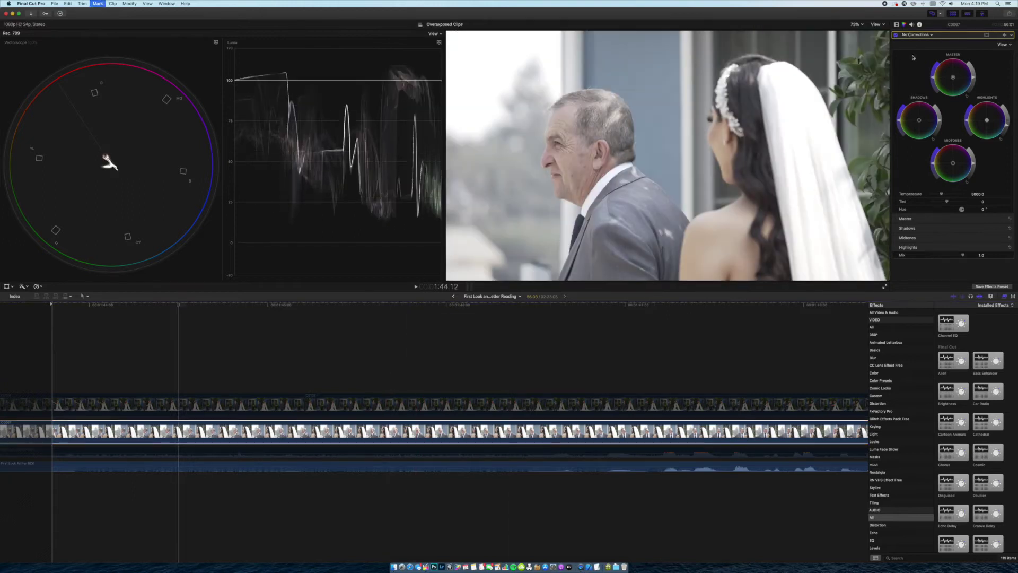
{"action": "left_click", "coordinate": [453, 296]}
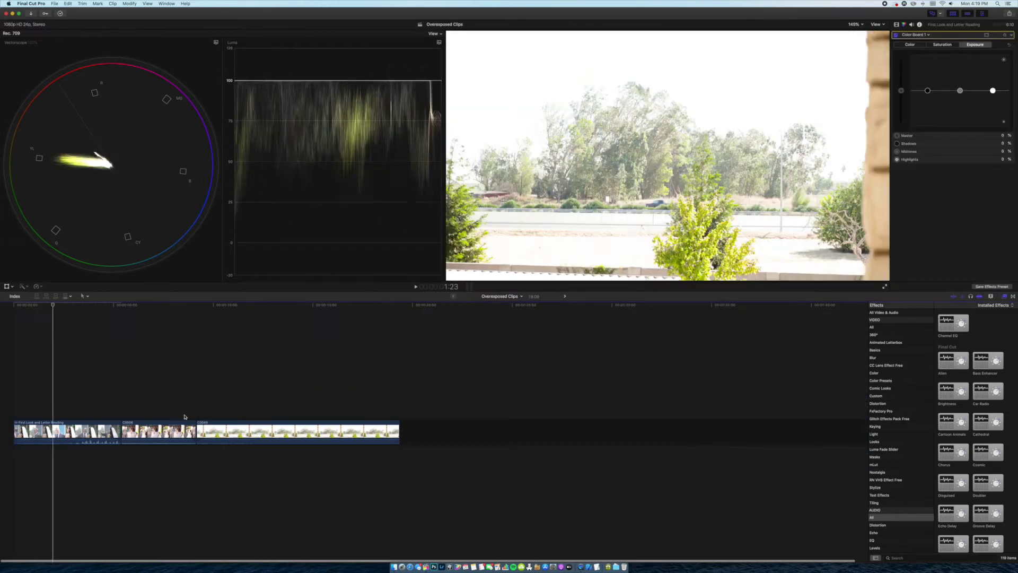
{"action": "left_click", "coordinate": [164, 431]}
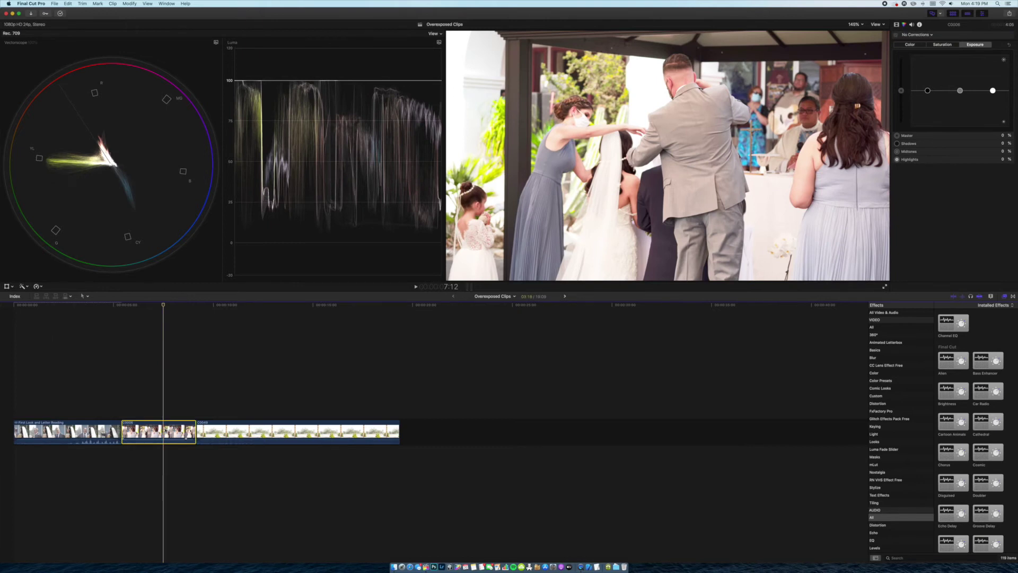
{"action": "left_click", "coordinate": [919, 25]}
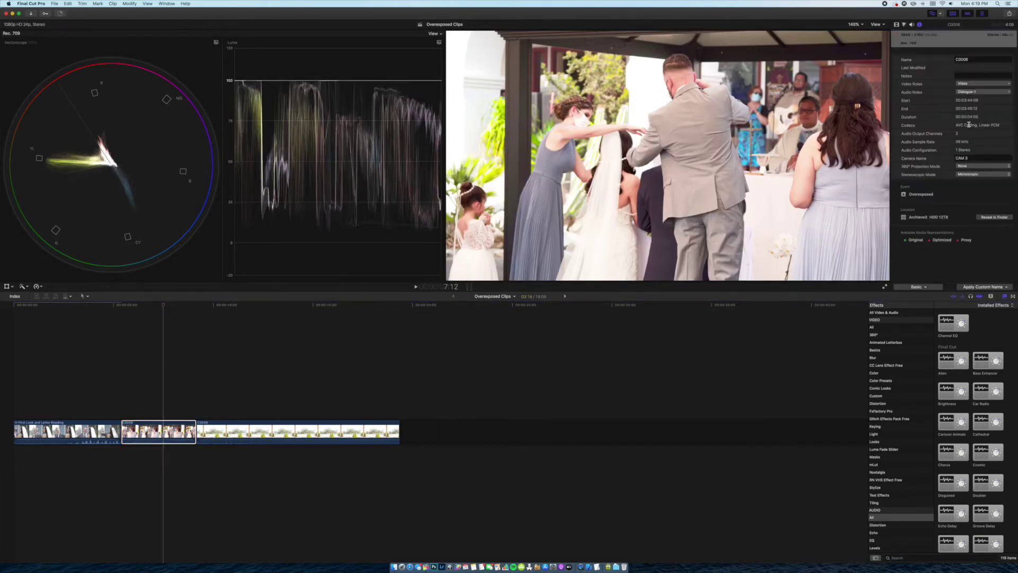
{"action": "left_click", "coordinate": [928, 288]}
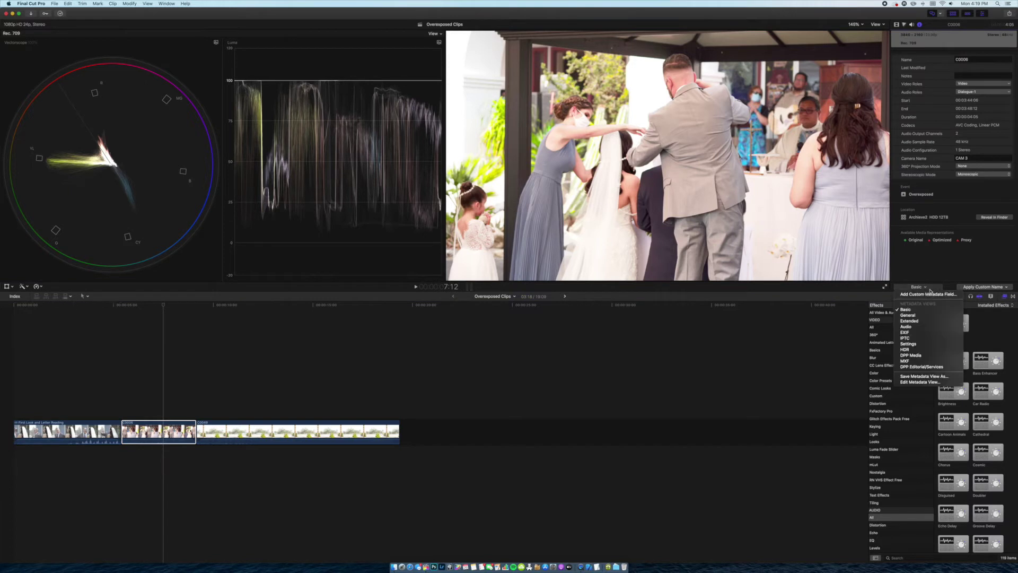
{"action": "left_click", "coordinate": [923, 345]}
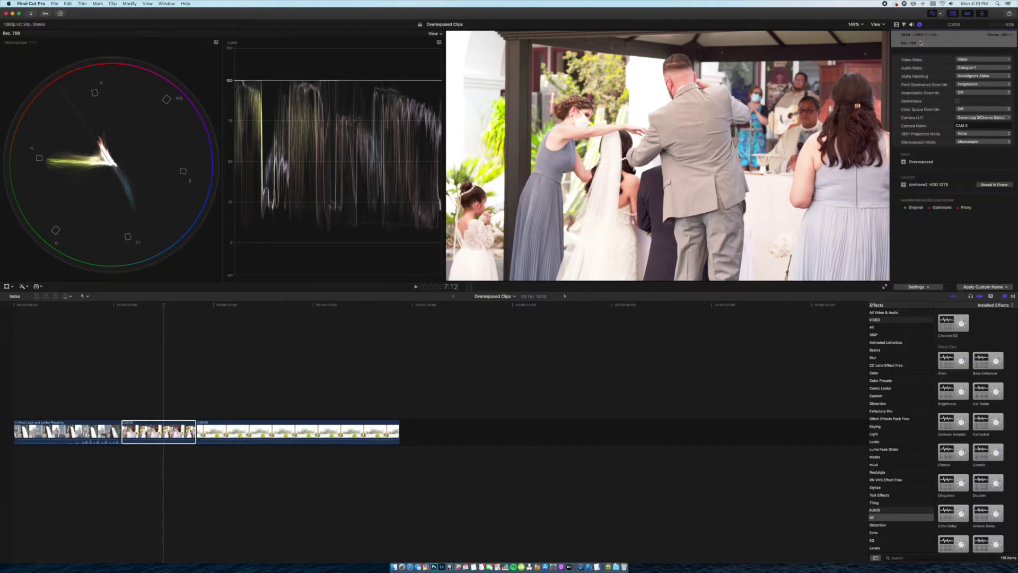
Drop the Color Board Exposure highlights to about -54% on C0006.
{"action": "left_click", "coordinate": [903, 26]}
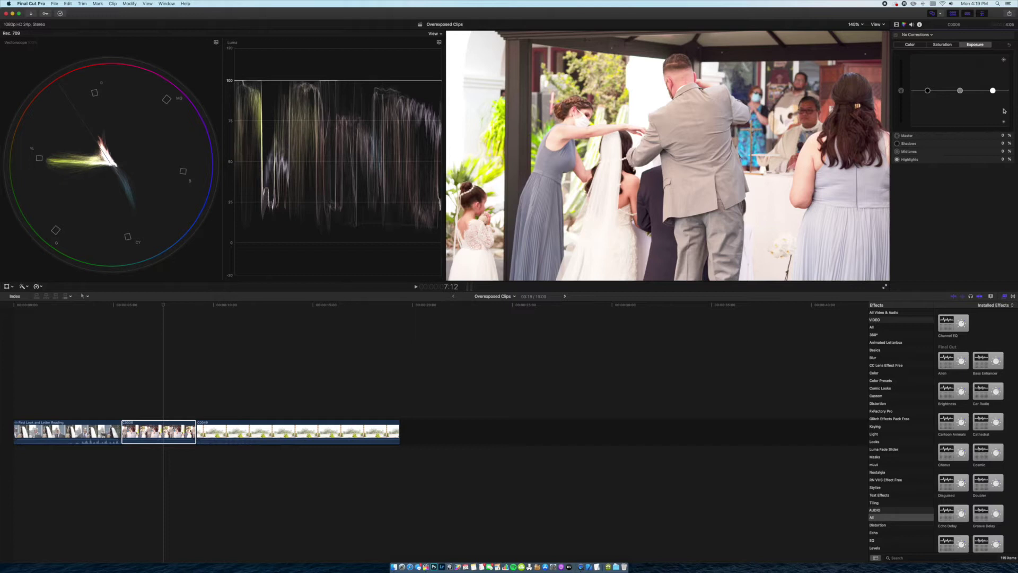
{"action": "mouse_move", "coordinate": [993, 91]}
{"action": "left_mouse_down"}
{"action": "mouse_move", "coordinate": [992, 122]}
{"action": "mouse_move", "coordinate": [992, 102]}
{"action": "left_mouse_up"}
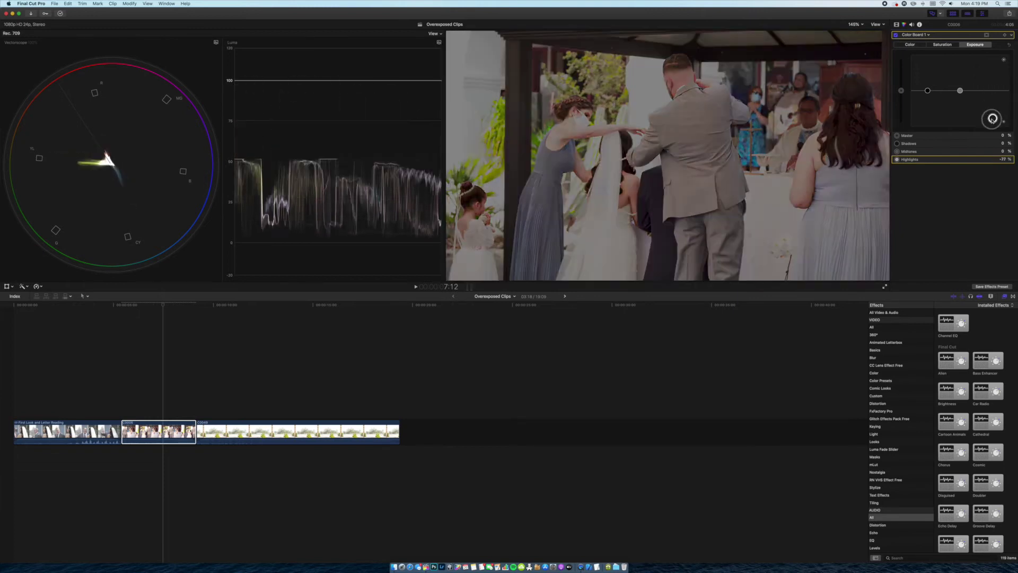
{"action": "mouse_move", "coordinate": [992, 118]}
{"action": "left_mouse_down"}
{"action": "mouse_move", "coordinate": [992, 97]}
{"action": "mouse_move", "coordinate": [996, 106]}
{"action": "left_mouse_up"}
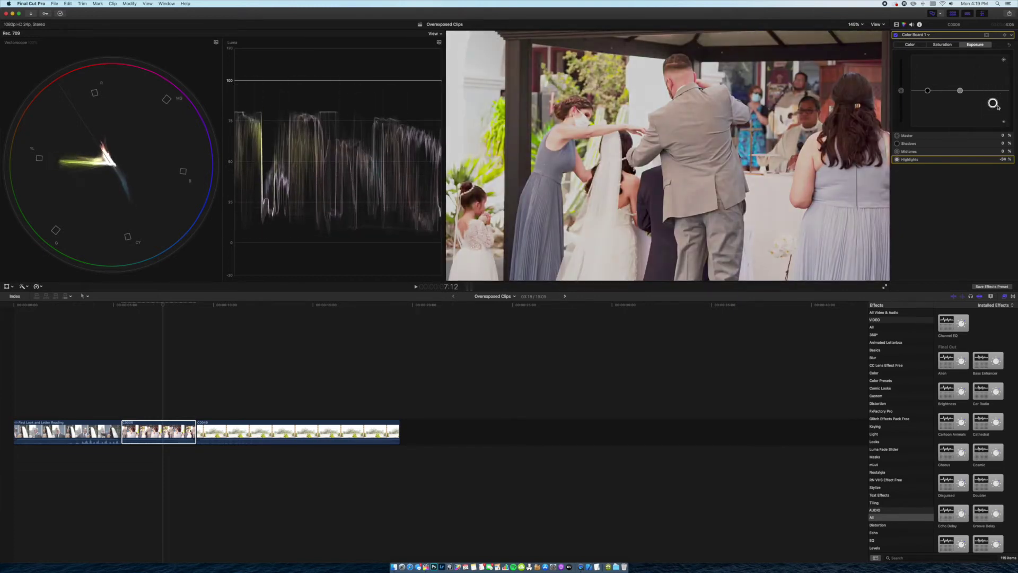
Undo the trial highlights drop on C0049 and return to the Default workspace.
{"action": "left_click", "coordinate": [306, 432]}
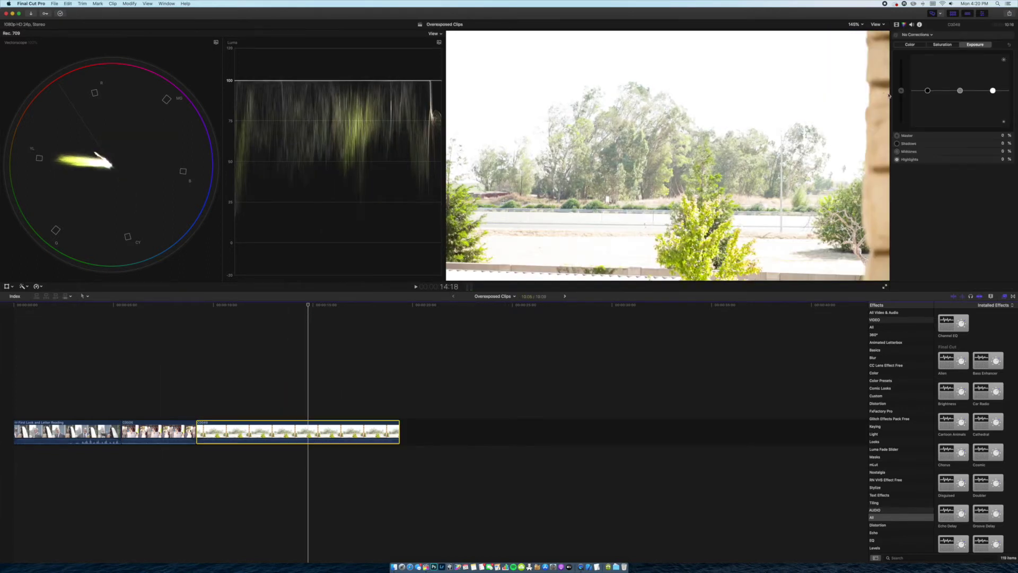
{"action": "left_click_drag", "start_coordinate": [992, 91], "coordinate": [987, 110]}
{"action": "key", "text": "super+z"}
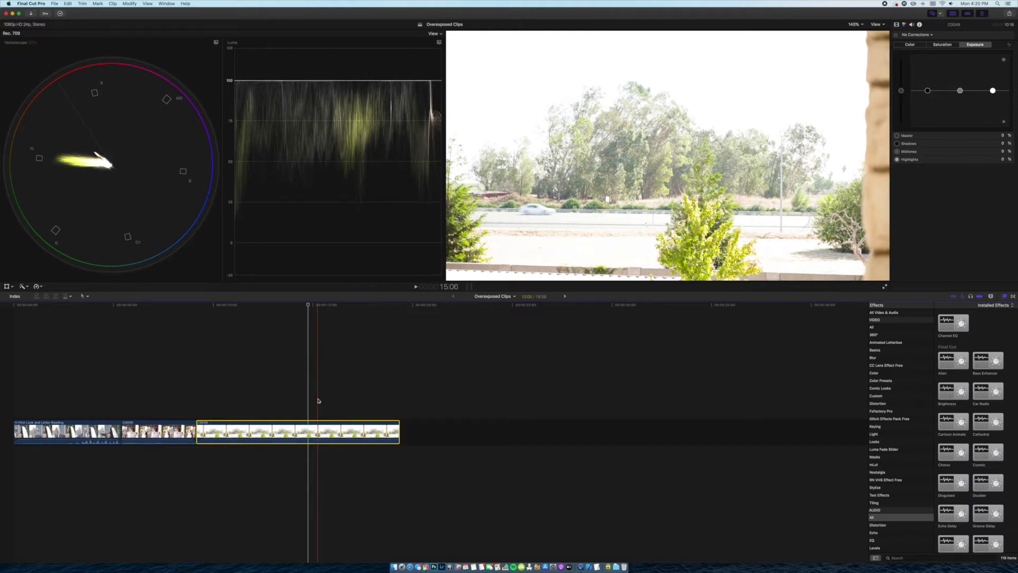
{"action": "key", "text": "super+0"}
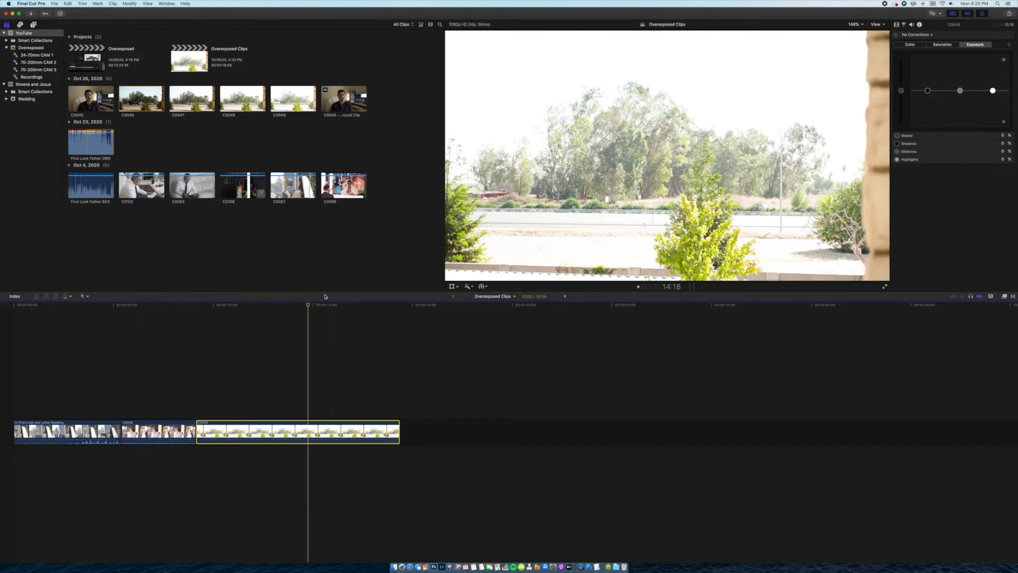
Browse the Overexposed event's 70-200mm CAM 2 clips, then reselect the YouTube library.
{"action": "left_click", "coordinate": [32, 34]}
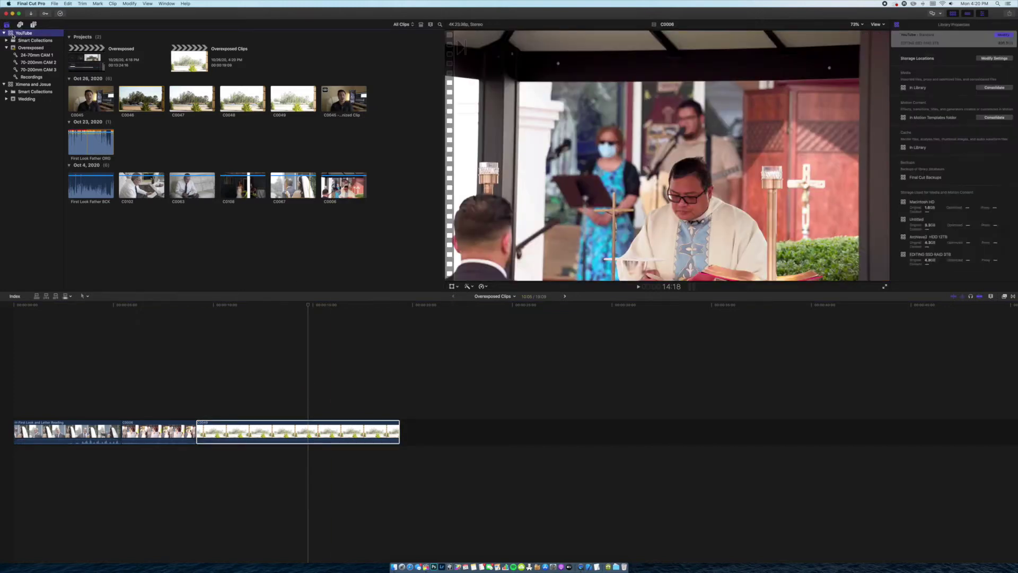
{"action": "left_click", "coordinate": [27, 48]}
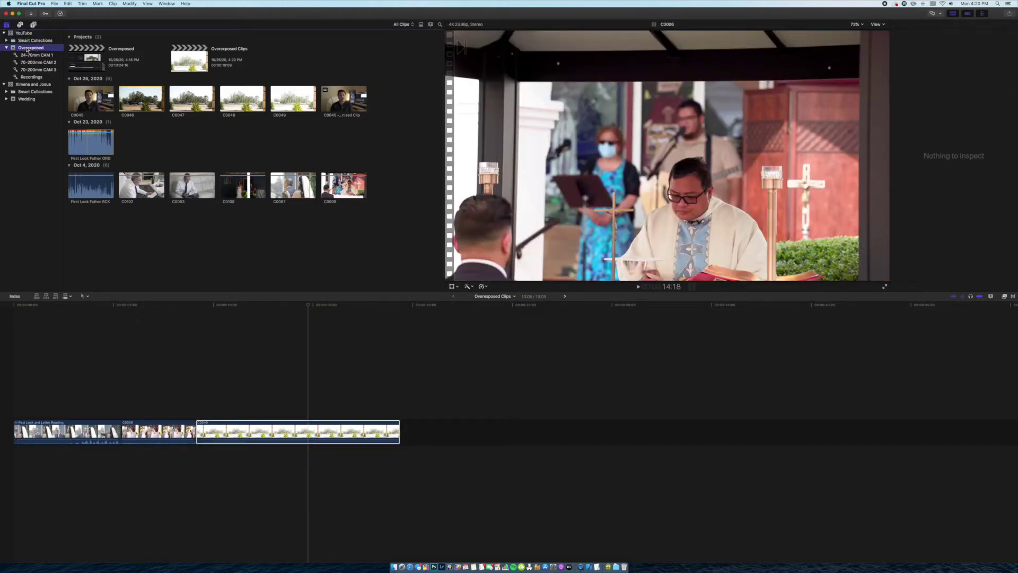
{"action": "left_click", "coordinate": [33, 62]}
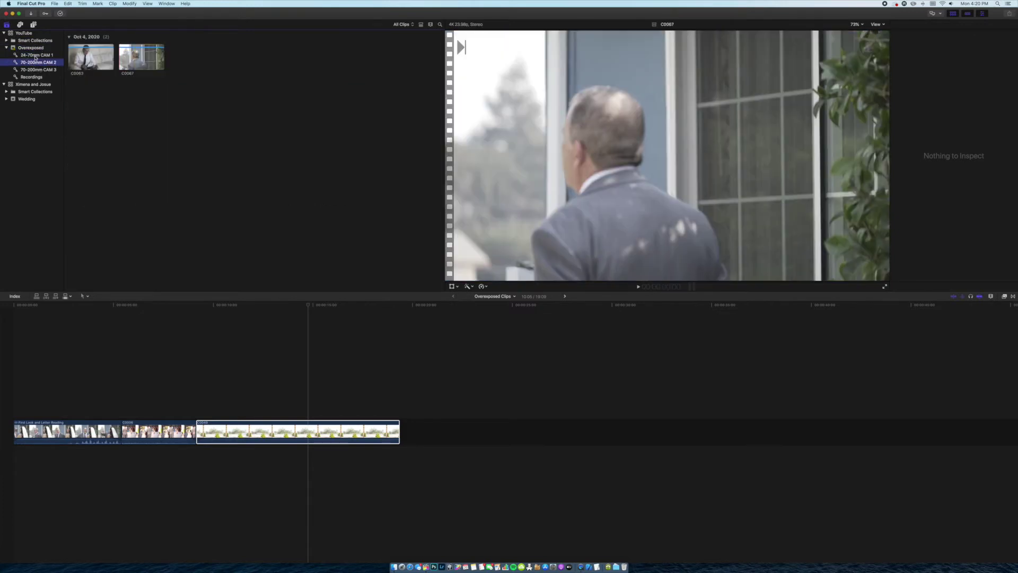
{"action": "left_click", "coordinate": [25, 35]}
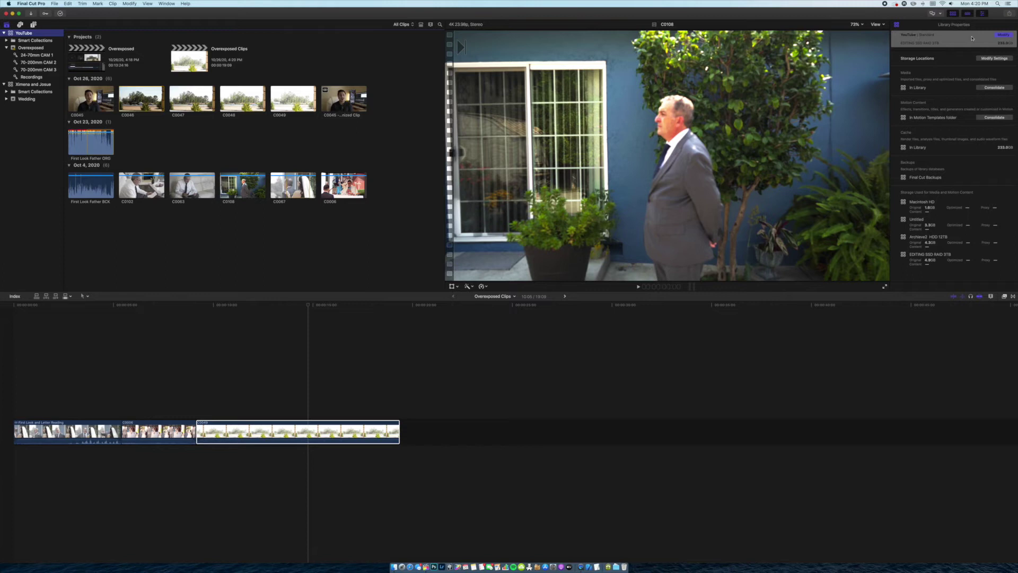
Confirm Wide Gamut HDR colour processing for the library and bring up C0049's color board.
{"action": "left_click", "coordinate": [1003, 34]}
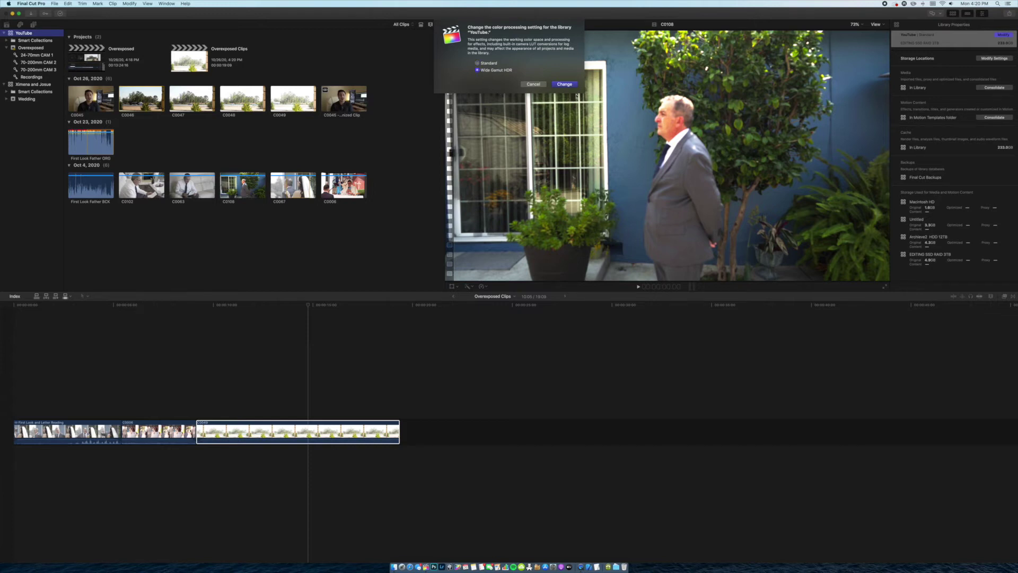
{"action": "left_click", "coordinate": [564, 84]}
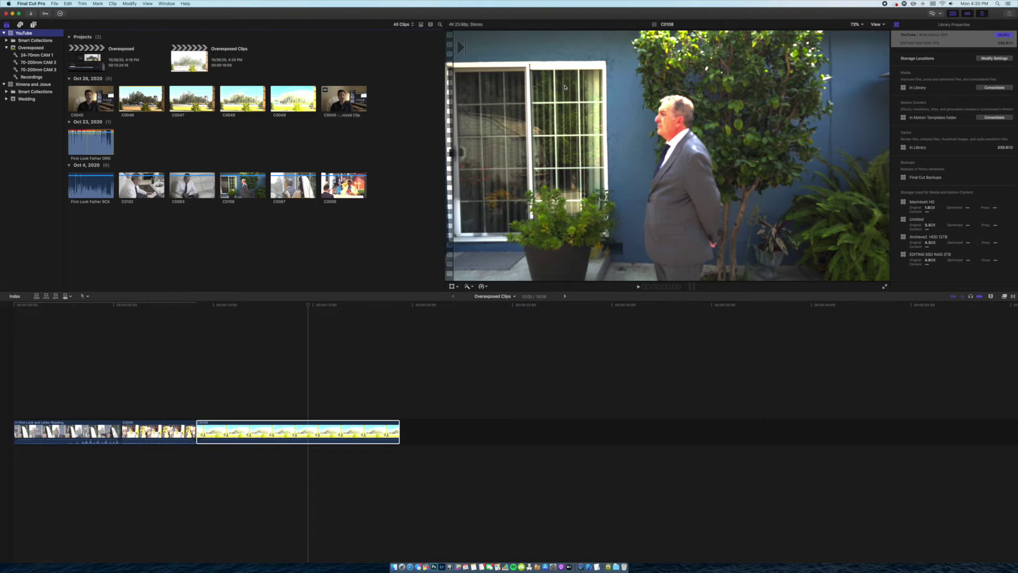
{"action": "left_click", "coordinate": [291, 431]}
{"action": "key", "text": "ctrl+super+e"}
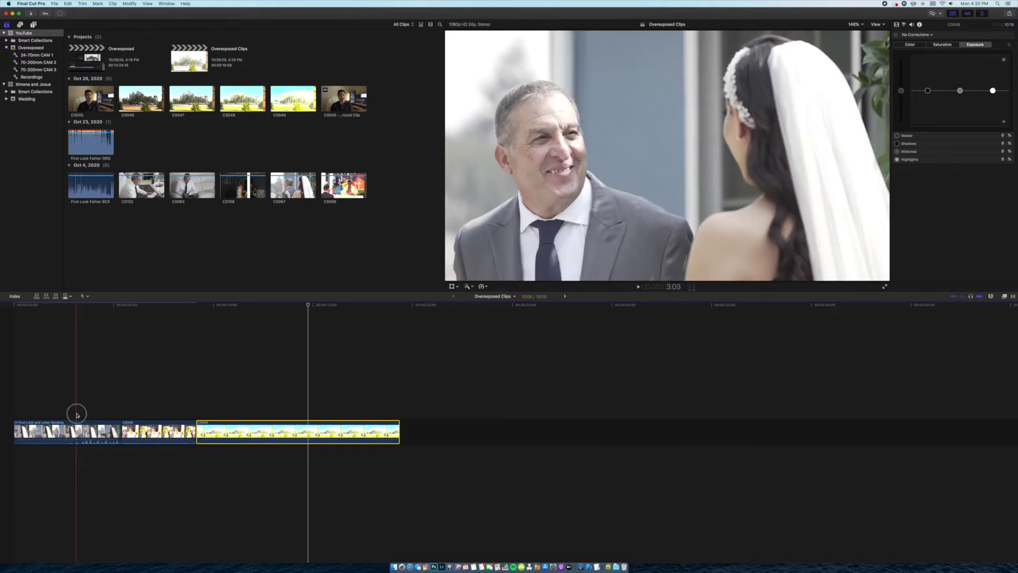
Select the First Look and Letter Reading clip and show its Settings metadata in the Info inspector.
{"action": "left_click", "coordinate": [76, 414]}
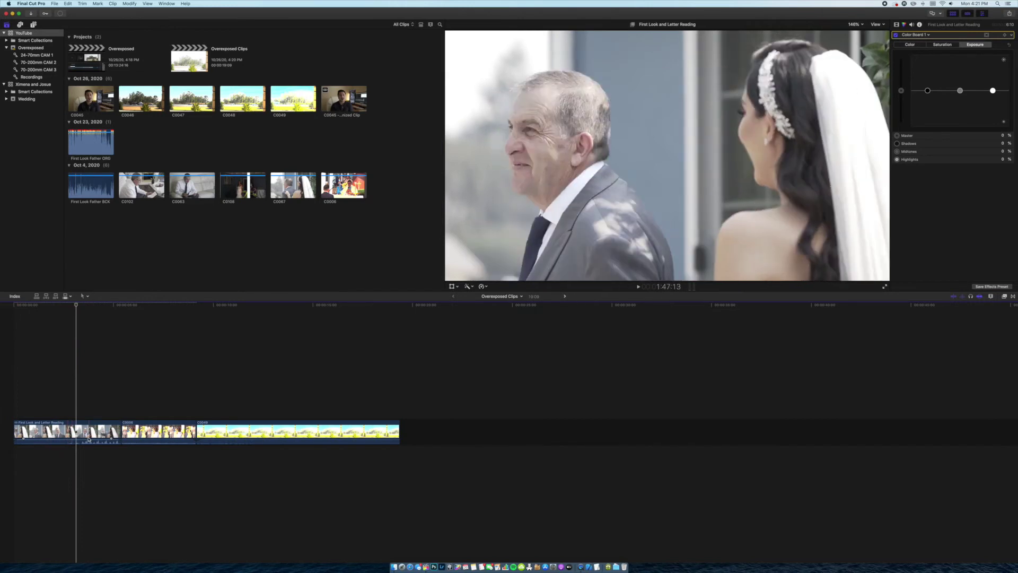
{"action": "right_click", "coordinate": [76, 433]}
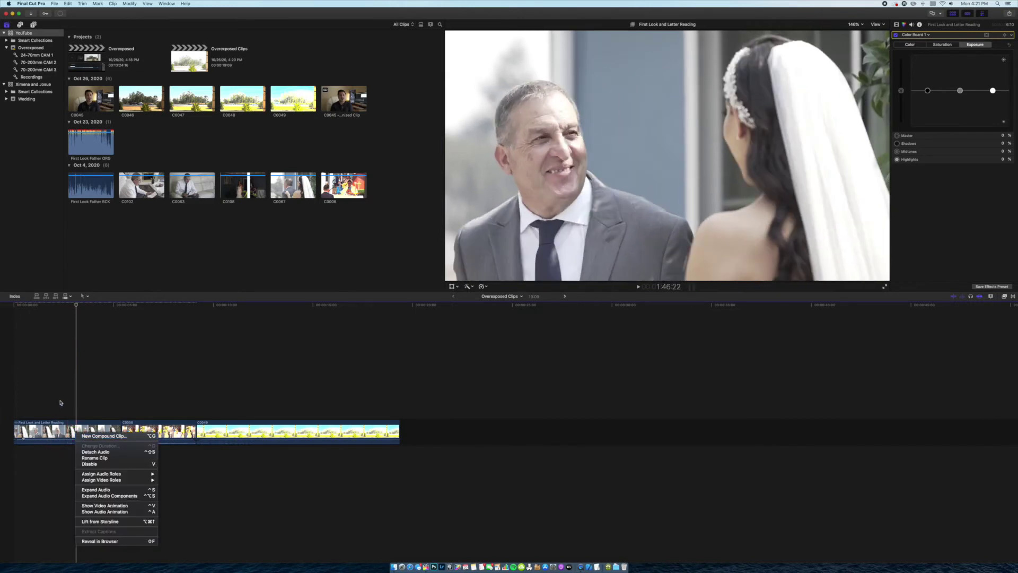
{"action": "key", "text": "Escape"}
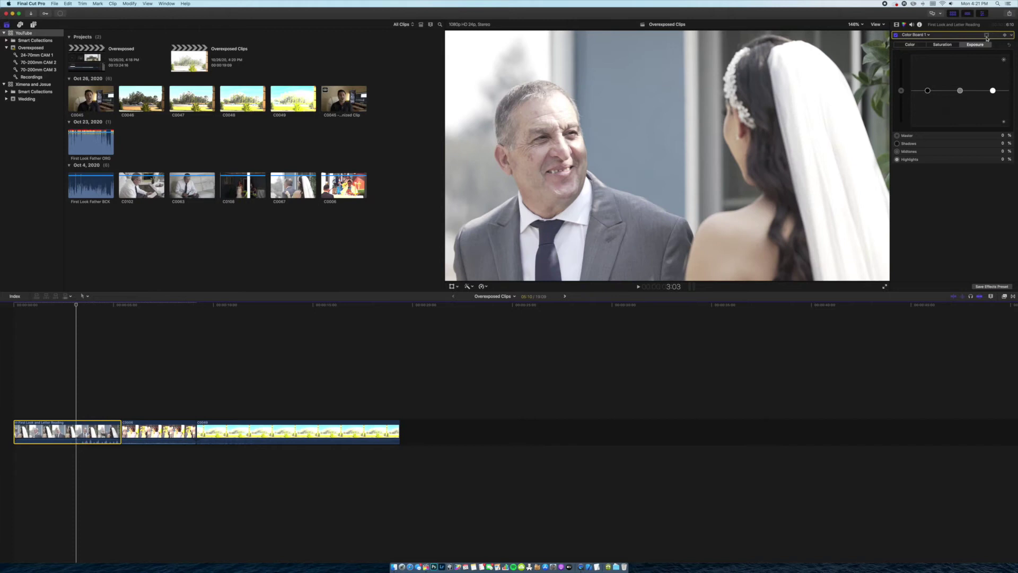
{"action": "left_click", "coordinate": [919, 24]}
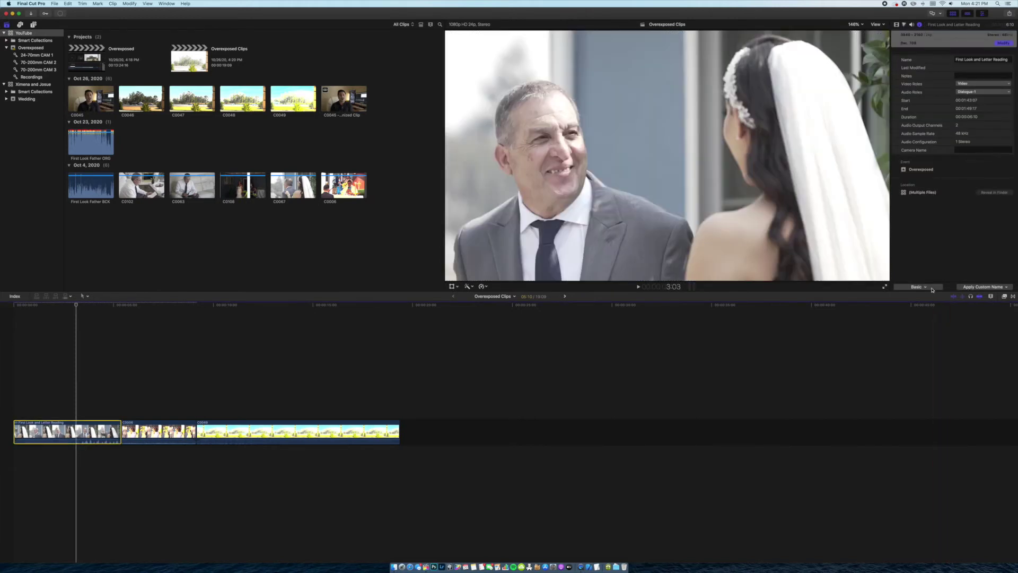
{"action": "left_click", "coordinate": [932, 289]}
{"action": "left_click", "coordinate": [920, 344]}
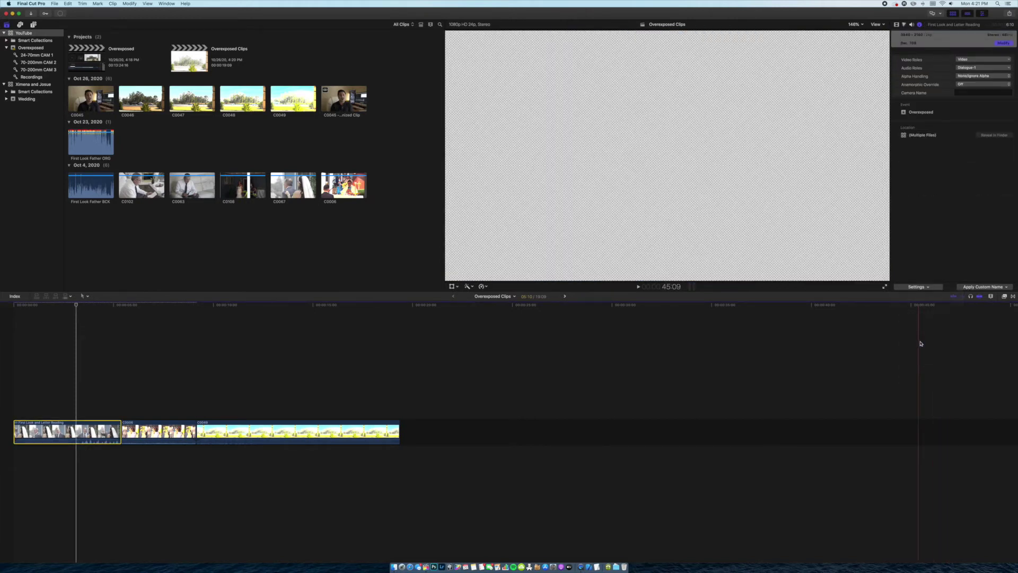
Inside the compound clip, set C0067's camera LUT to Canon Log 3/Cinema Gamut.
{"action": "double_click", "coordinate": [76, 430]}
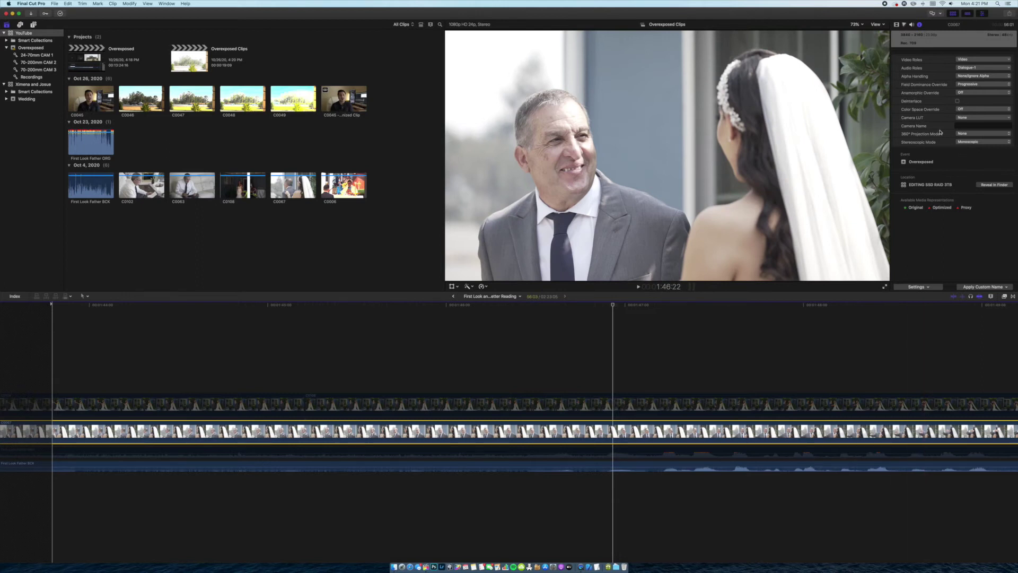
{"action": "left_click", "coordinate": [981, 117]}
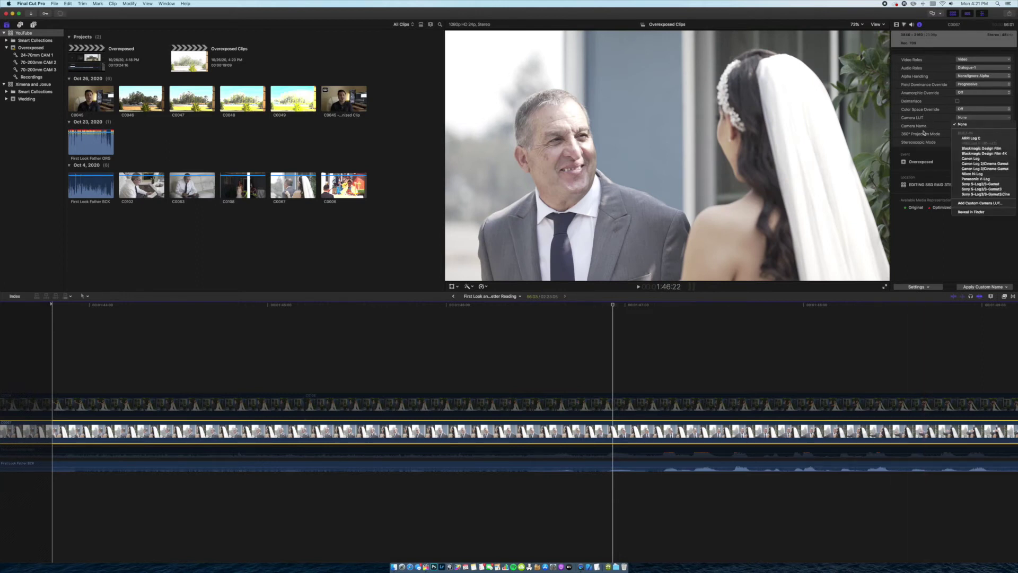
{"action": "left_click", "coordinate": [970, 169]}
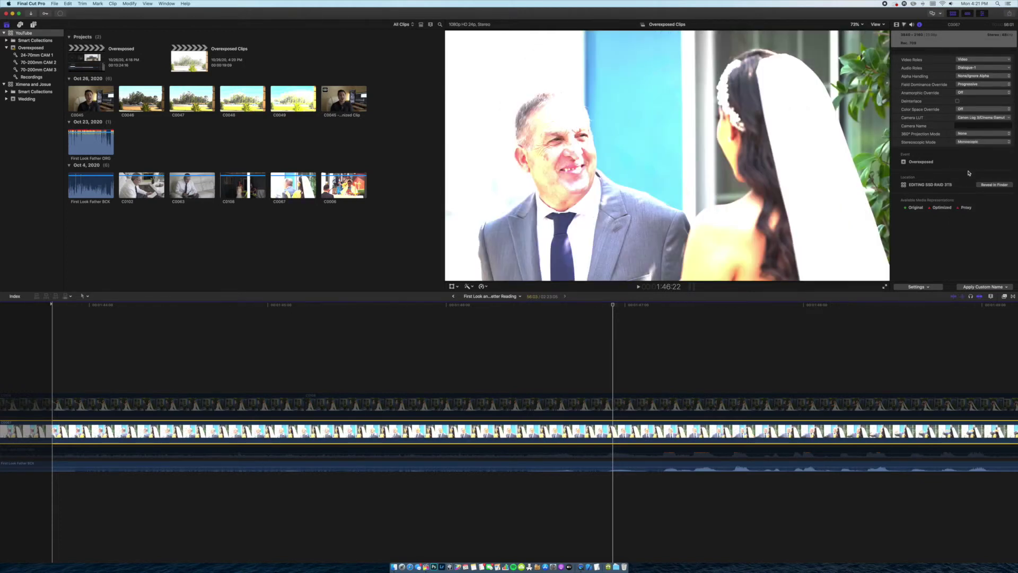
{"action": "right_click", "coordinate": [348, 432]}
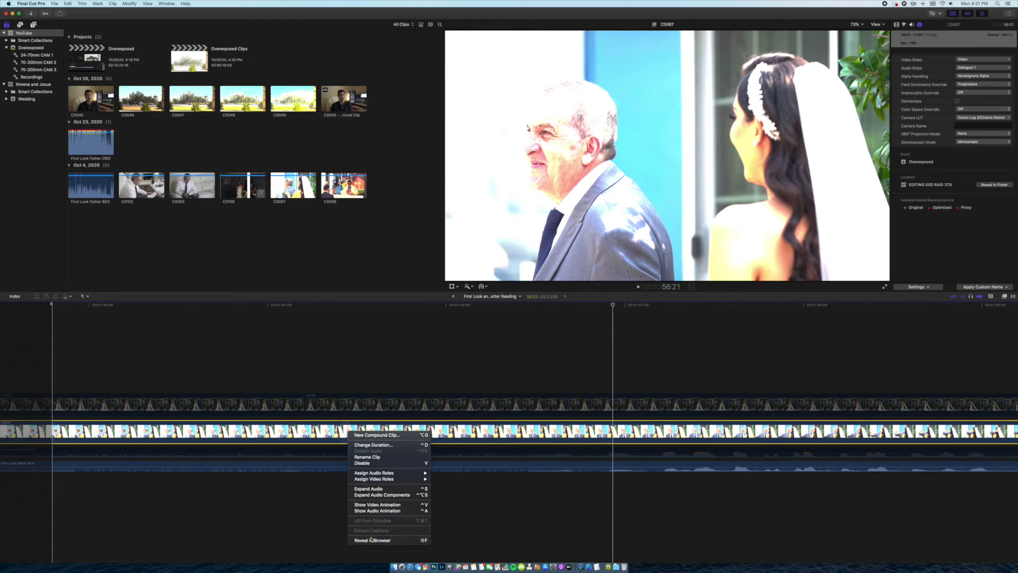
Reveal the C0067 source clip in Finder.
{"action": "left_click", "coordinate": [320, 257]}
{"action": "right_click", "coordinate": [299, 191]}
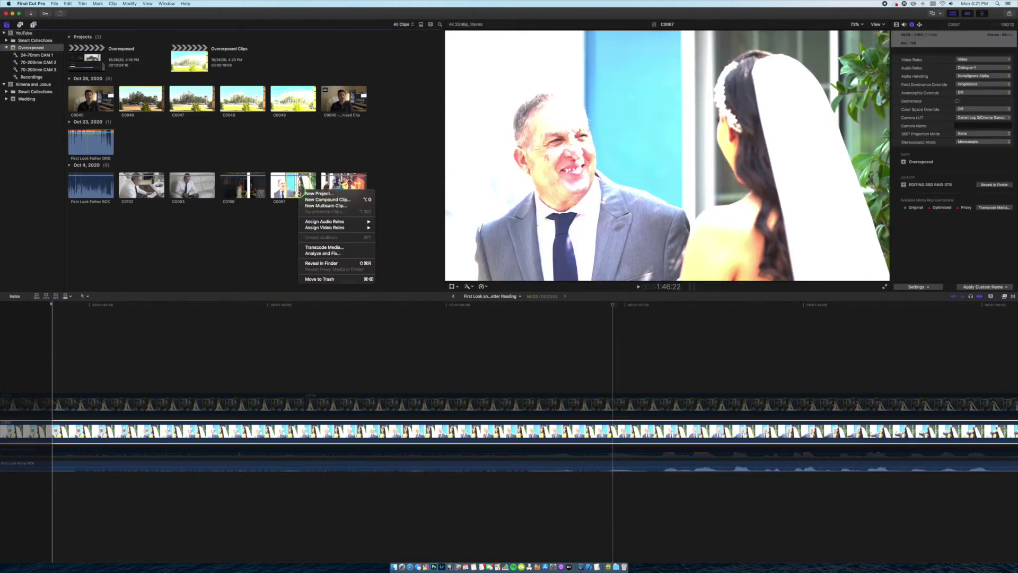
{"action": "left_click", "coordinate": [318, 263]}
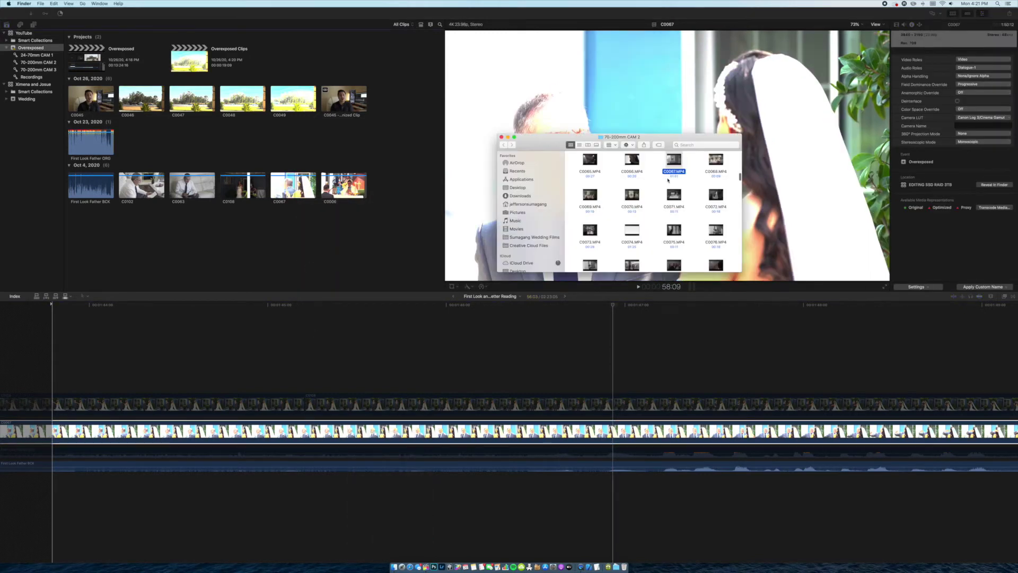
Search Finder for C0067 and select its MP4 and C0067M01.XML files.
{"action": "left_click", "coordinate": [670, 172]}
{"action": "key", "text": "super+c"}
{"action": "key", "text": "Escape"}
{"action": "key", "text": "super+f"}
{"action": "key", "text": "super+v"}
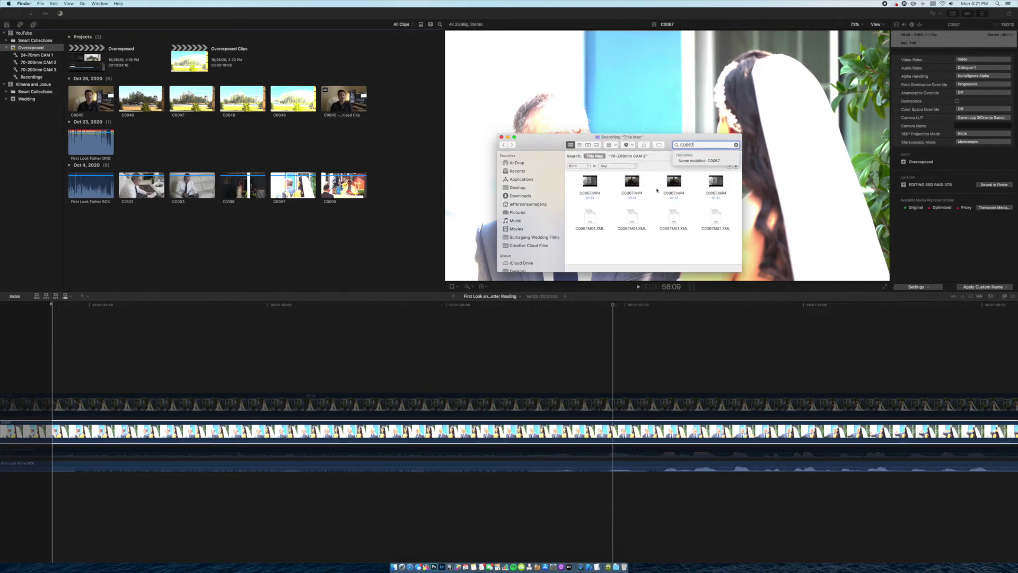
{"action": "left_click", "coordinate": [595, 184]}
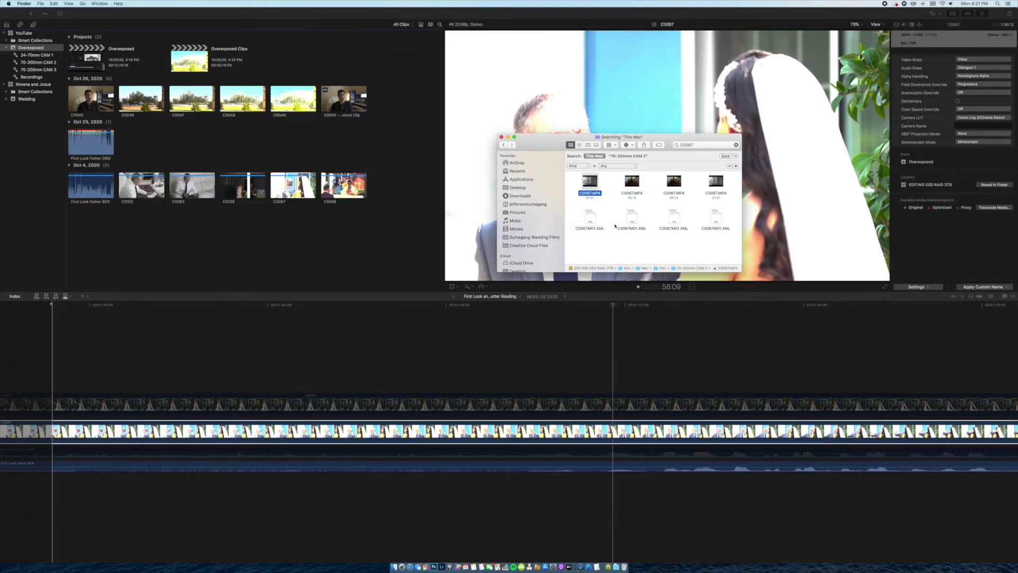
{"action": "left_click", "coordinate": [589, 216]}
{"action": "left_click", "coordinate": [632, 218]}
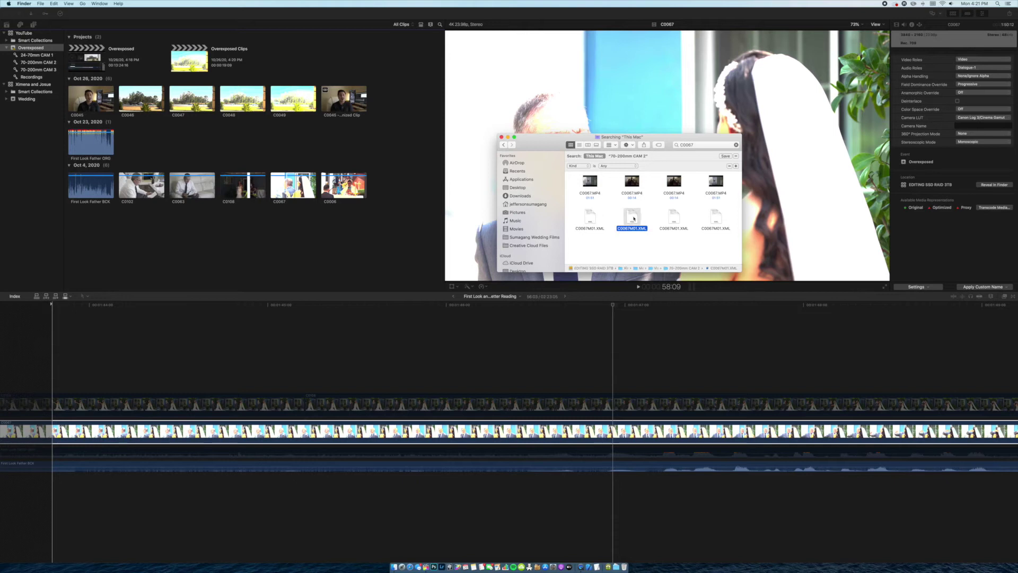
Open C0067M01.XML in TextEdit and scroll to the camera metadata.
{"action": "right_click", "coordinate": [632, 214]}
{"action": "mouse_move", "coordinate": [657, 223]}
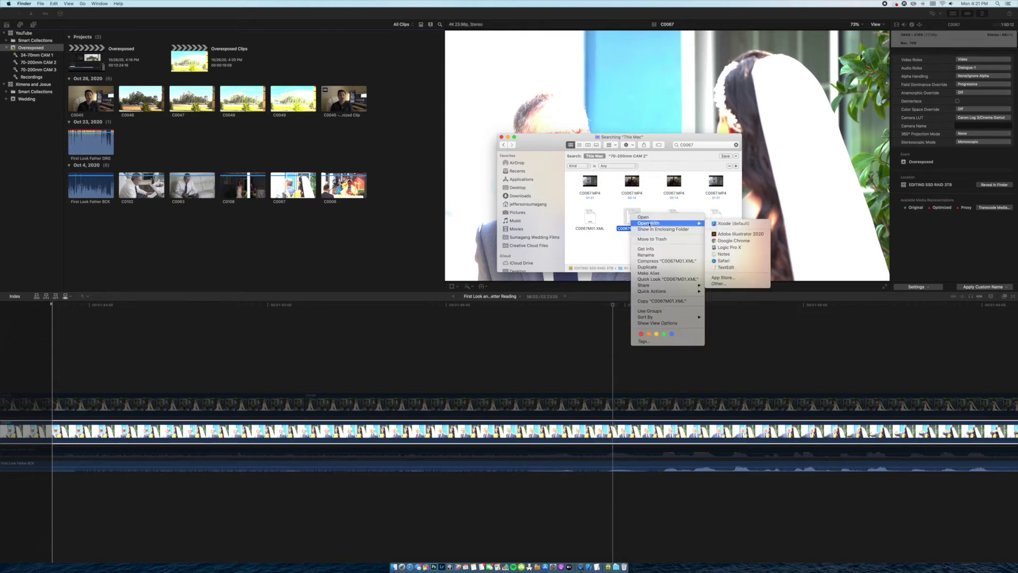
{"action": "left_click", "coordinate": [724, 267]}
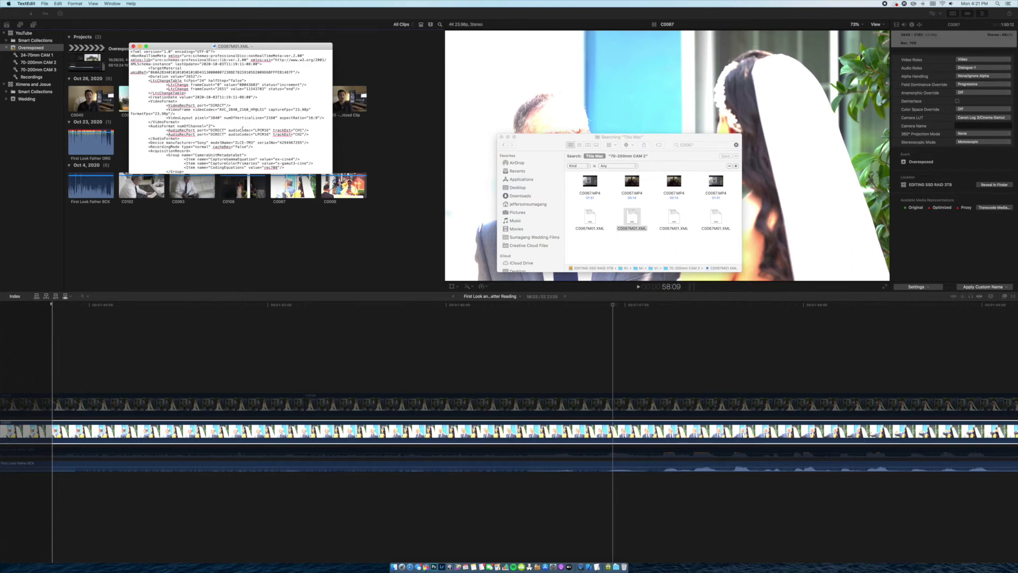
{"action": "scroll", "coordinate": [242, 128], "scroll_direction": "down", "scroll_amount": 3}
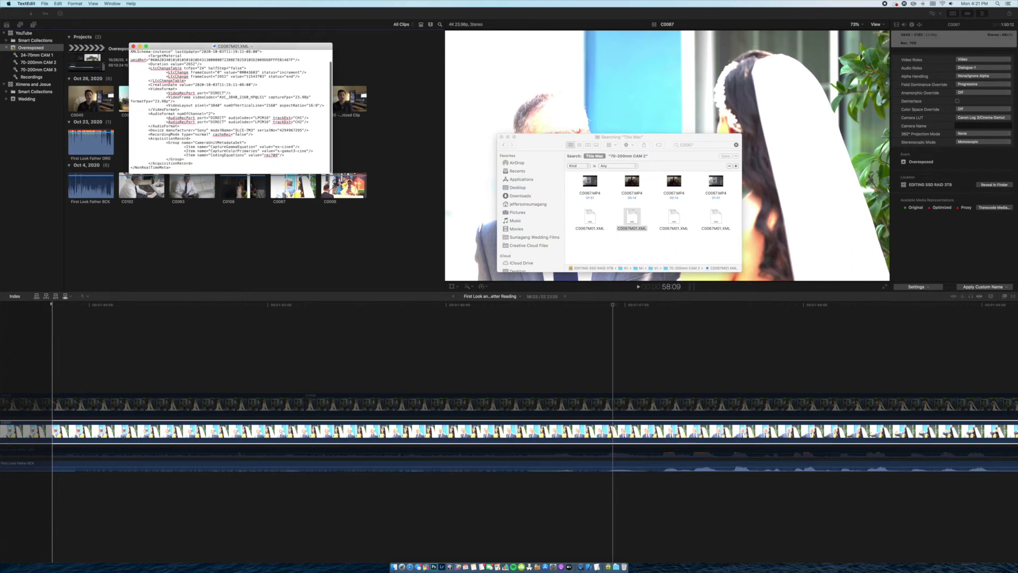
Highlight the ILCE-7M3 camera model and s-gamut3-cine primaries, then close TextEdit and Finder search.
{"action": "left_click_drag", "start_coordinate": [236, 130], "coordinate": [254, 131]}
{"action": "left_click", "coordinate": [245, 151]}
{"action": "left_click", "coordinate": [290, 155]}
{"action": "left_click_drag", "start_coordinate": [277, 150], "coordinate": [309, 151]}
{"action": "left_click", "coordinate": [134, 46]}
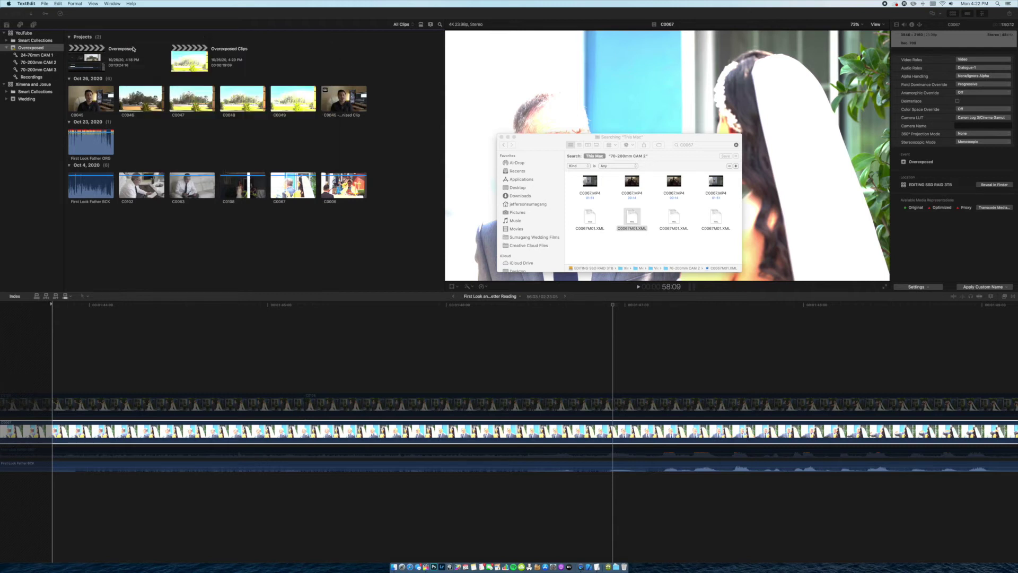
{"action": "left_click", "coordinate": [502, 139]}
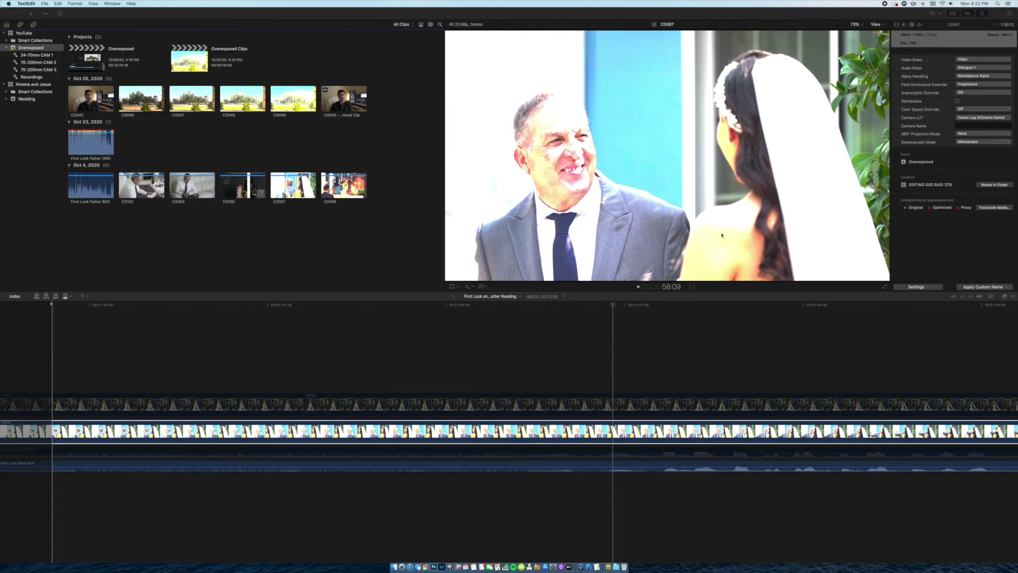
In Overexposed Clips, select the first father-and-bride clip and add a Color Wheels correction.
{"action": "left_click", "coordinate": [453, 296]}
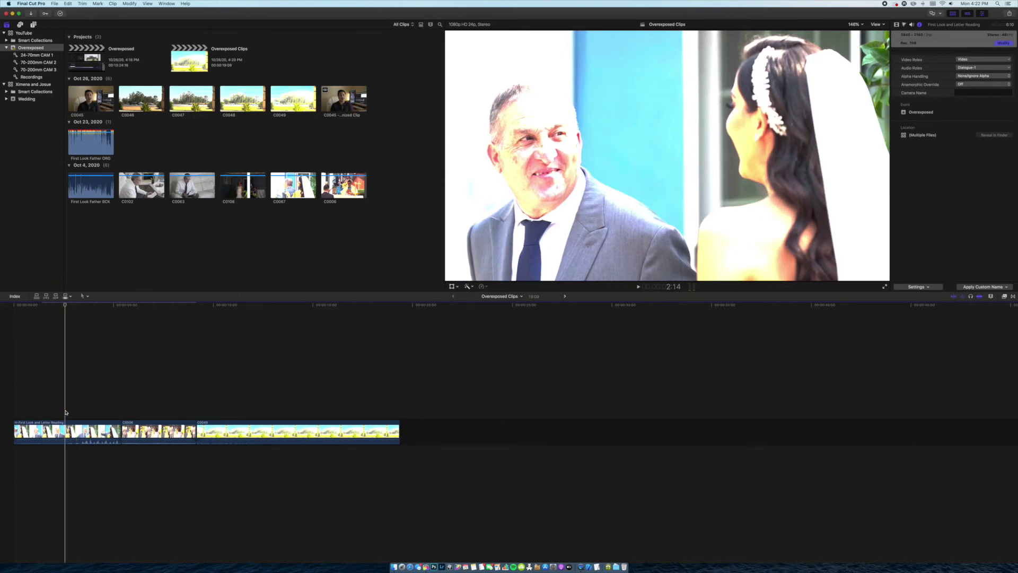
{"action": "left_click", "coordinate": [65, 407]}
{"action": "left_click", "coordinate": [65, 431]}
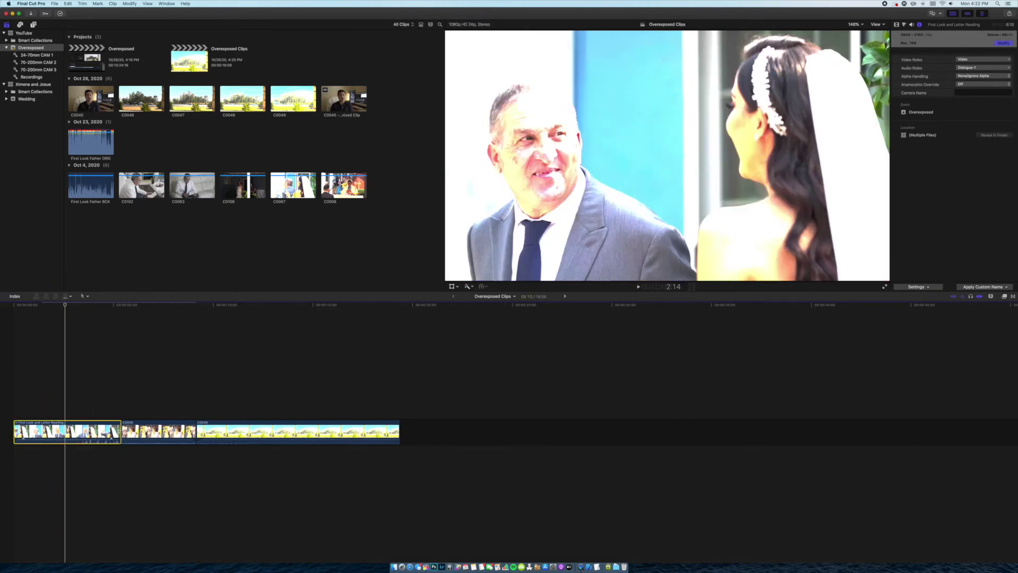
{"action": "key", "text": "ctrl+shift+2"}
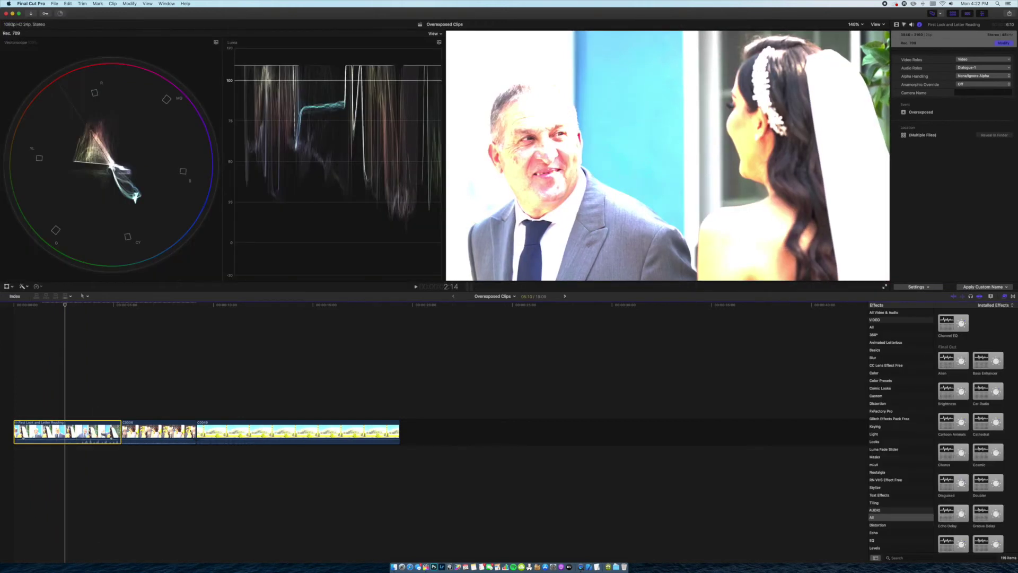
{"action": "left_click", "coordinate": [903, 24]}
{"action": "left_click", "coordinate": [914, 34]}
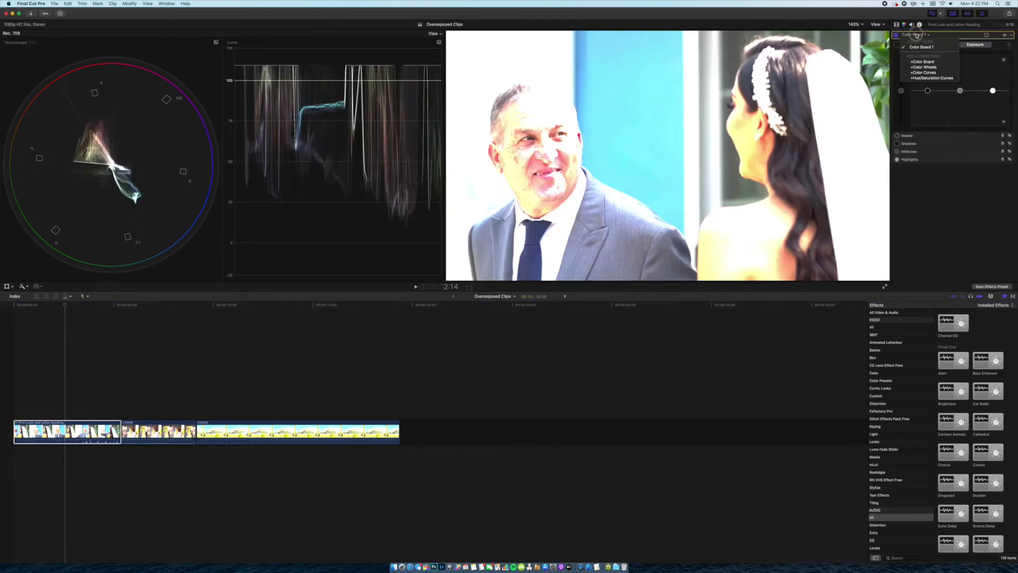
{"action": "left_click", "coordinate": [941, 67]}
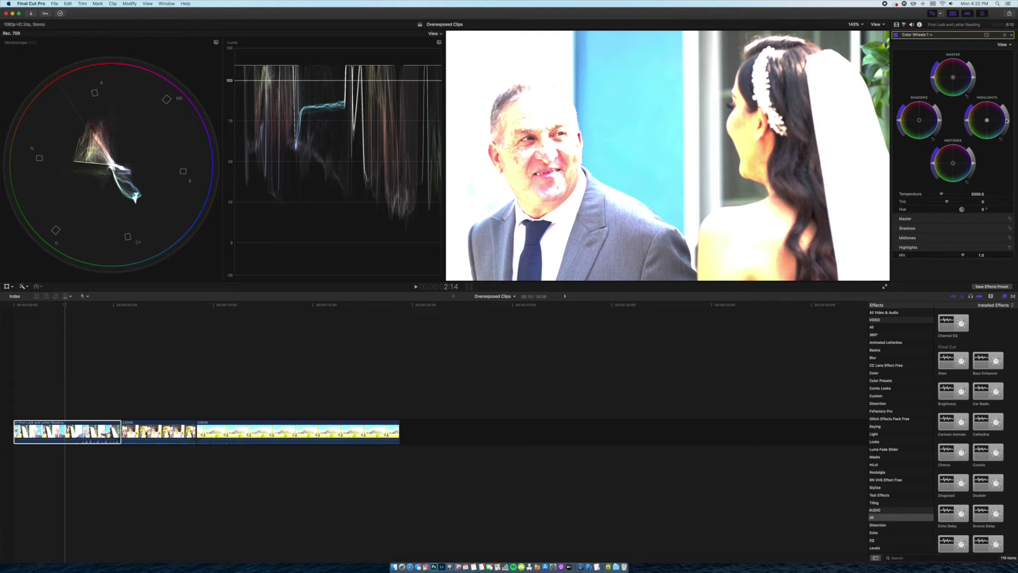
Lower the Highlights and Shadows wheels, raise Midtones slightly, and play the clip to review.
{"action": "left_click_drag", "start_coordinate": [1007, 122], "coordinate": [991, 185]}
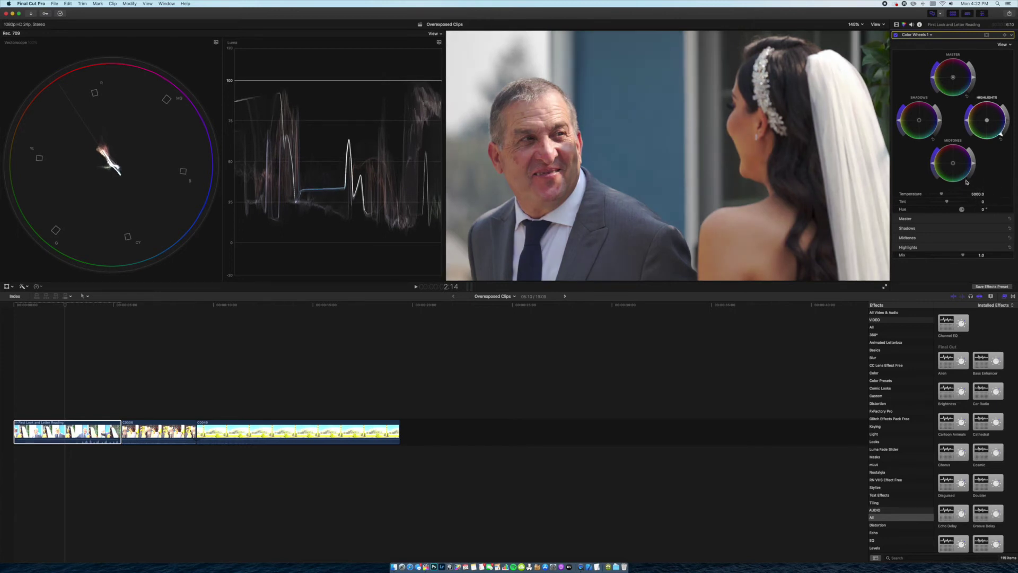
{"action": "left_click", "coordinate": [644, 343]}
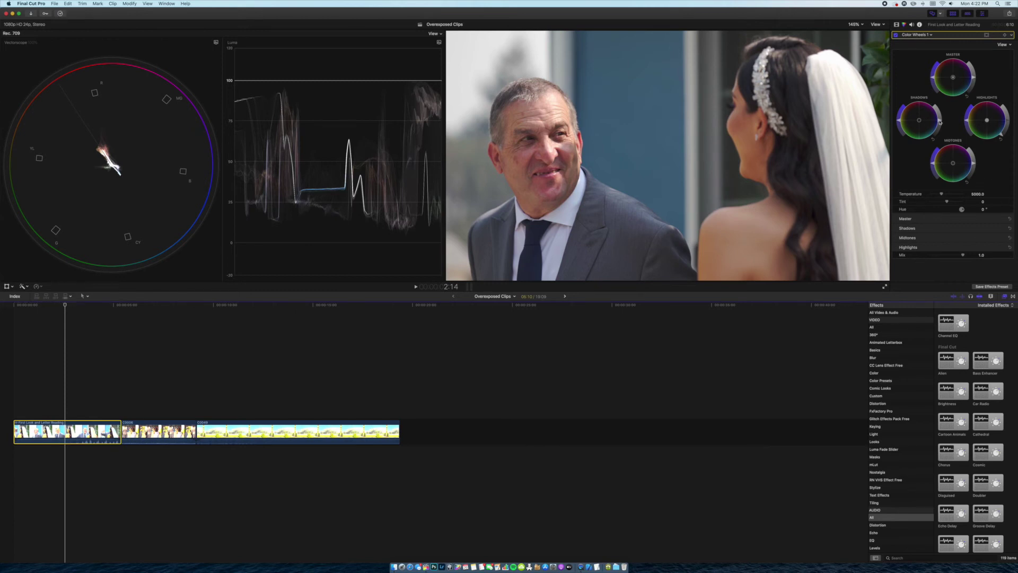
{"action": "left_click_drag", "start_coordinate": [940, 122], "coordinate": [940, 128]}
{"action": "left_click_drag", "start_coordinate": [973, 165], "coordinate": [975, 163]}
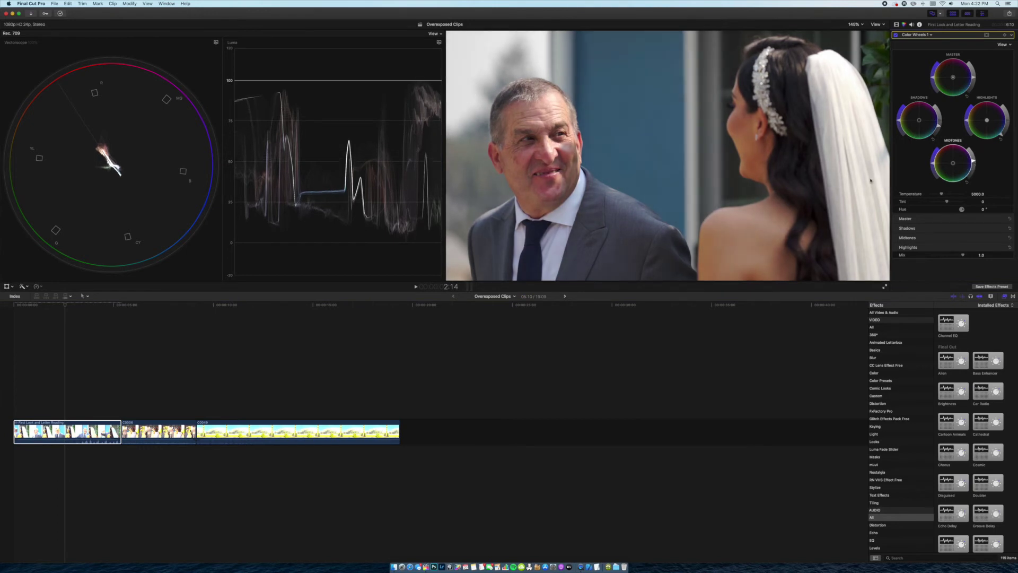
{"action": "key", "text": "space"}
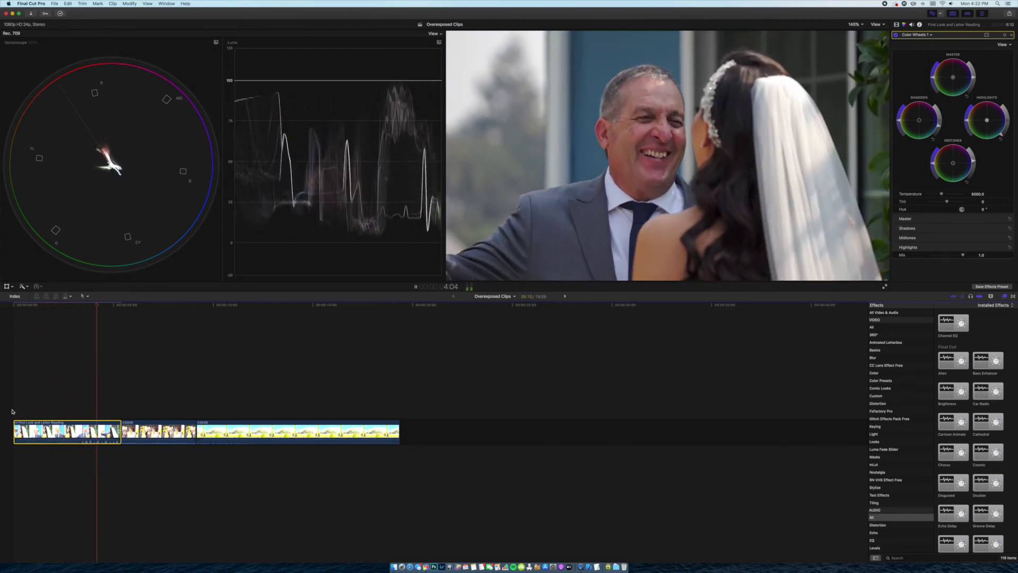
Stop playback, select clip C0006 and check its camera LUT in the Info inspector.
{"action": "key", "text": "space"}
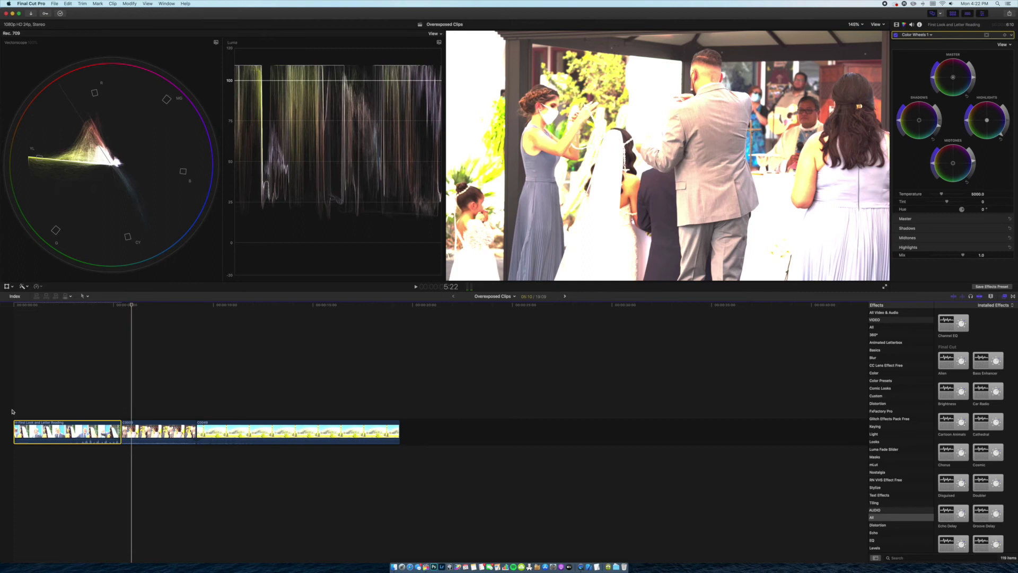
{"action": "left_click", "coordinate": [175, 435]}
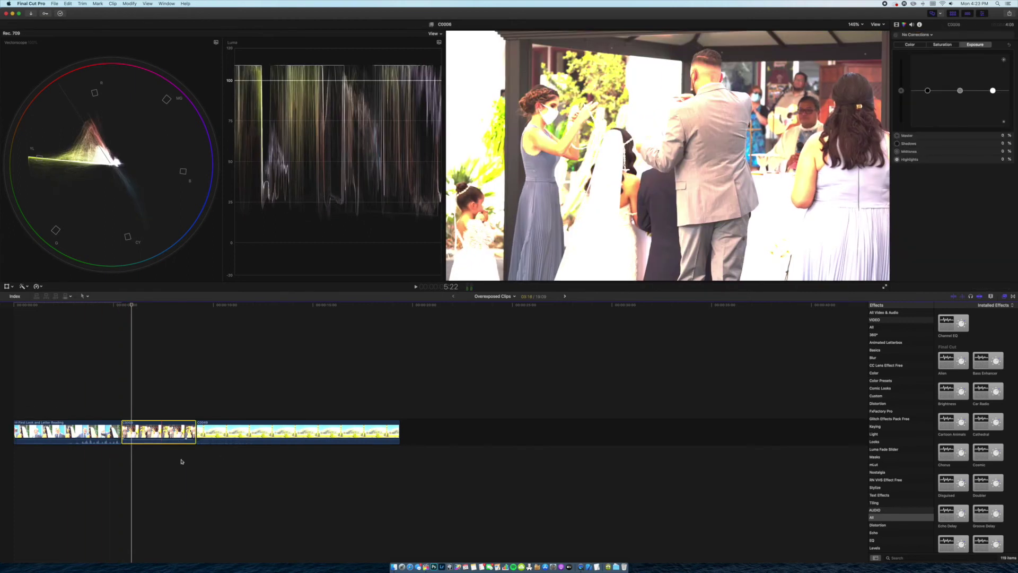
{"action": "left_click", "coordinate": [920, 25]}
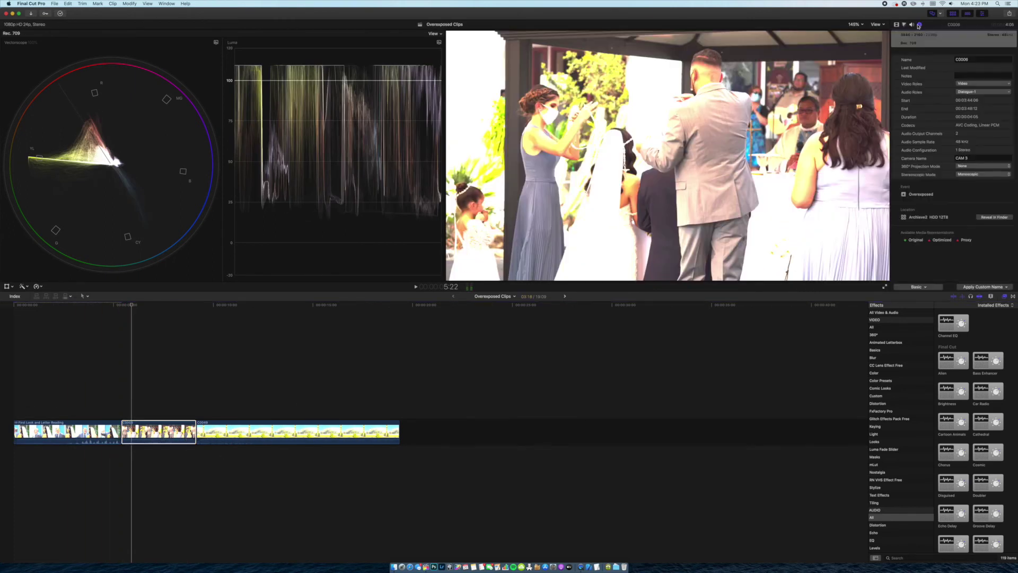
{"action": "left_click", "coordinate": [924, 291]}
{"action": "left_click", "coordinate": [917, 287]}
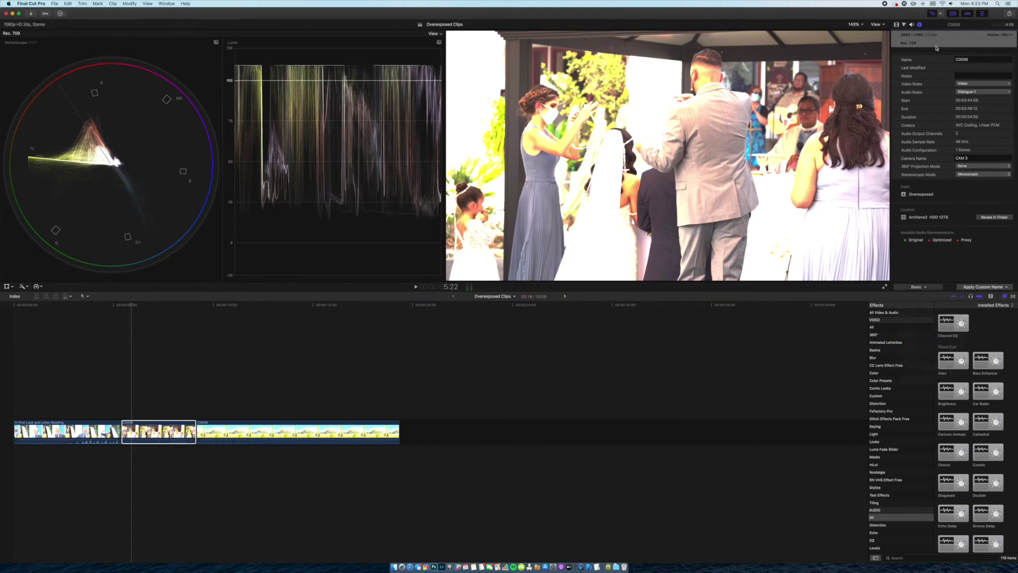
{"action": "left_click", "coordinate": [904, 25]}
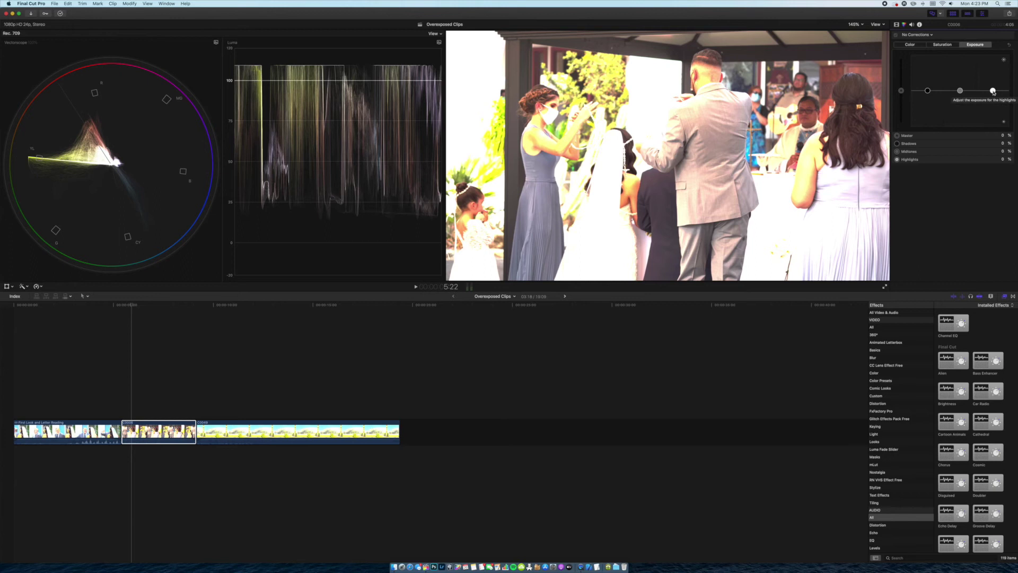
Set C0006's Exposure to highlights about −66%, shadows −29%, midtones 15%, then play it back.
{"action": "left_click_drag", "start_coordinate": [993, 91], "coordinate": [993, 104]}
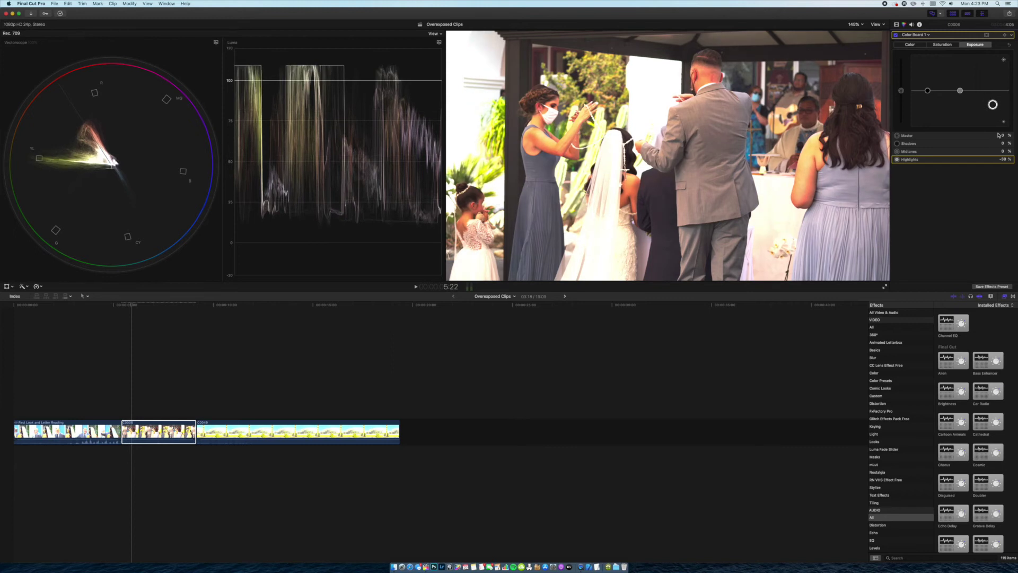
{"action": "left_click_drag", "start_coordinate": [992, 104], "coordinate": [993, 116]}
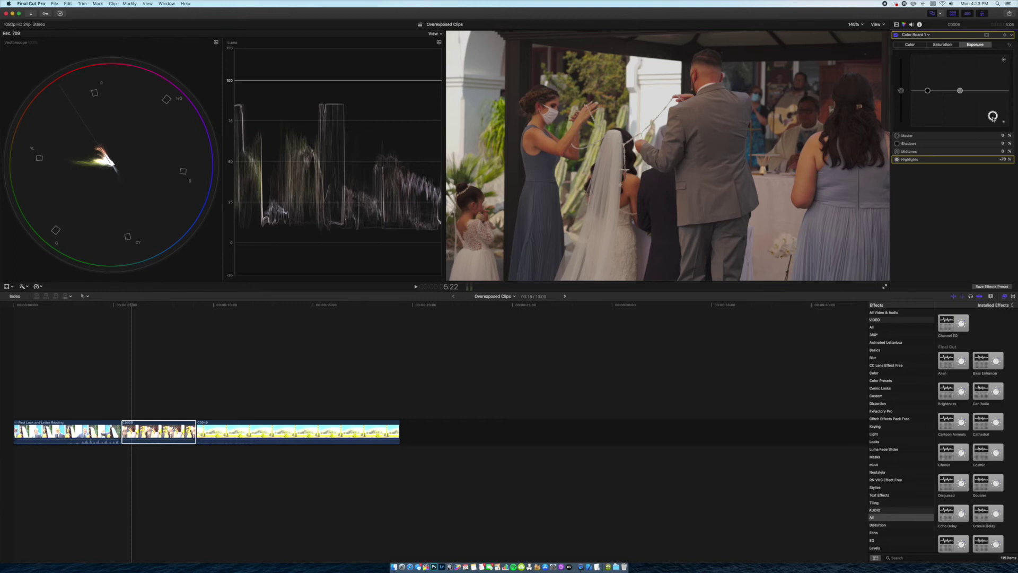
{"action": "left_click_drag", "start_coordinate": [993, 116], "coordinate": [964, 85]}
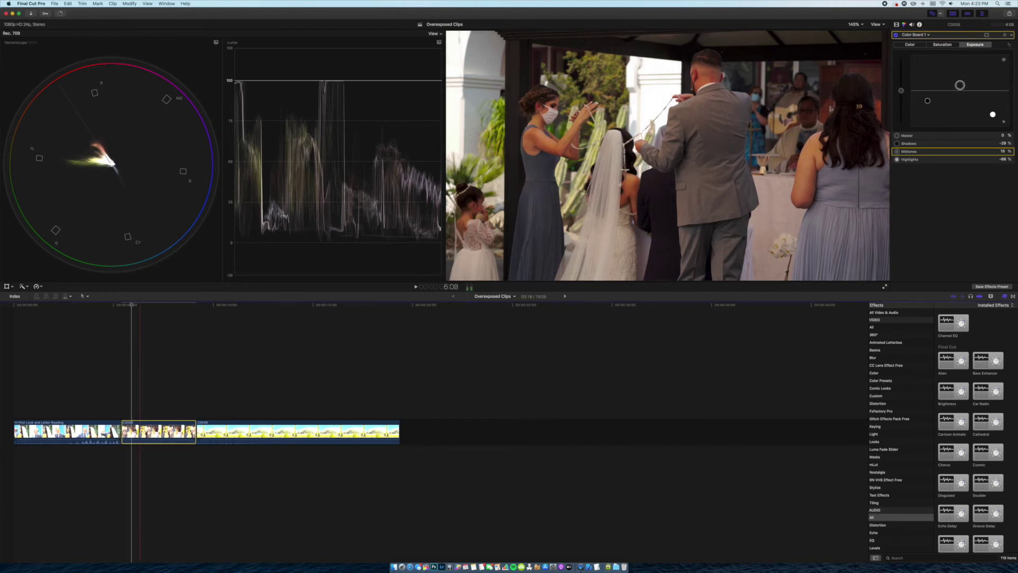
{"action": "left_click", "coordinate": [121, 409]}
{"action": "key", "text": "space"}
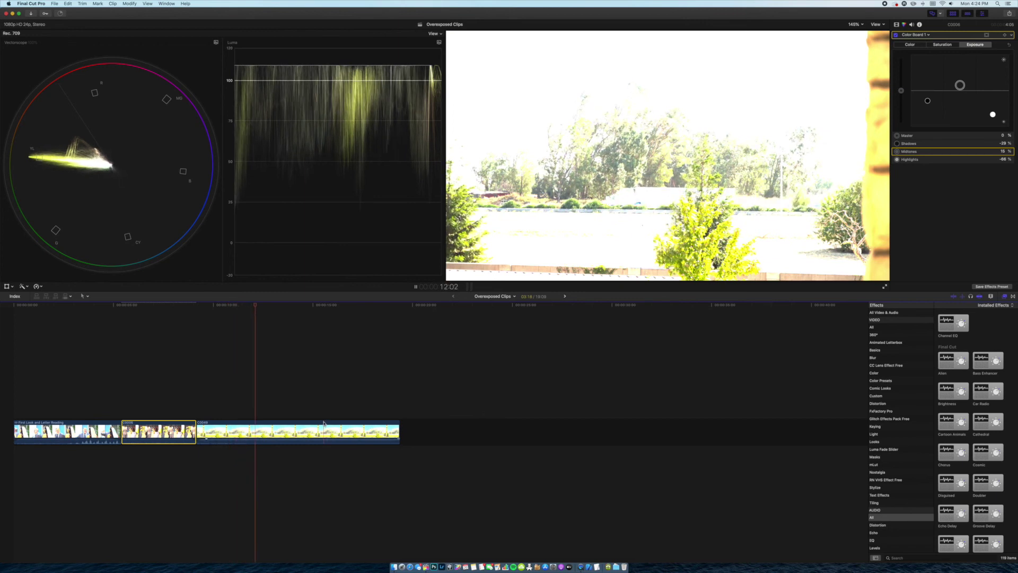
Stop playback, select clip C0049, confirm its Canon Log 3 camera LUT, and open the corrections list.
{"action": "key", "text": "space"}
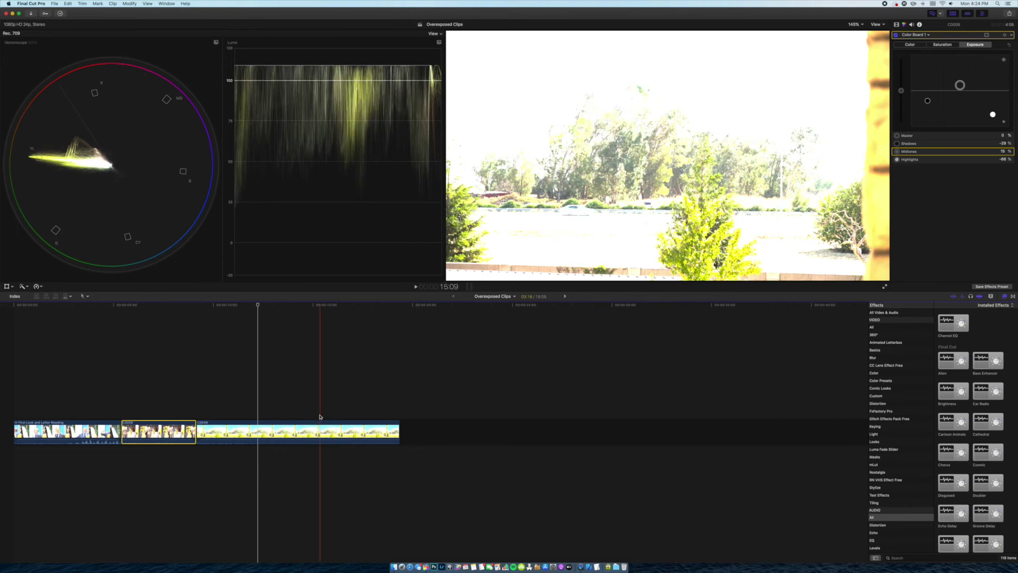
{"action": "left_click", "coordinate": [288, 405]}
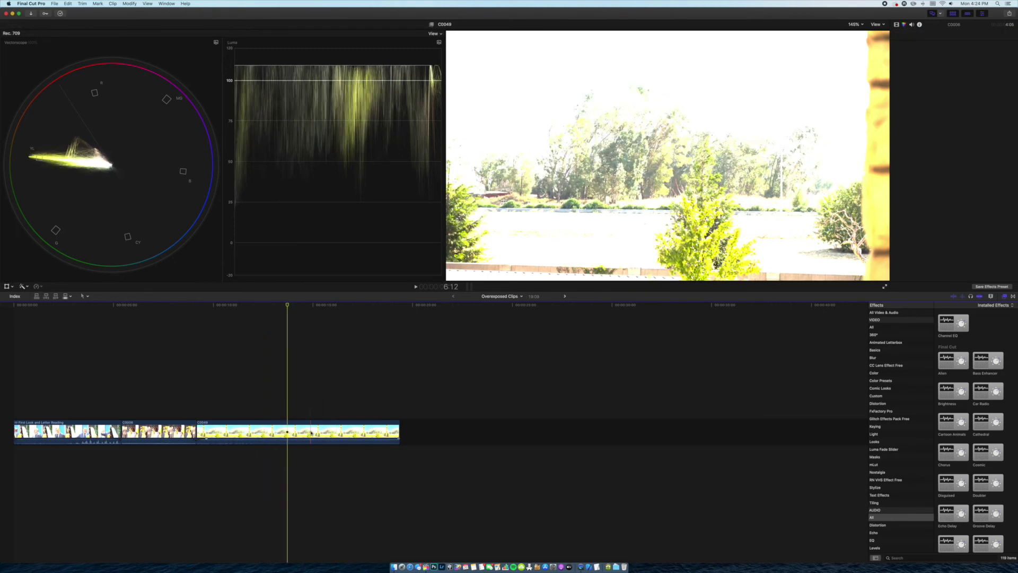
{"action": "left_click", "coordinate": [311, 432]}
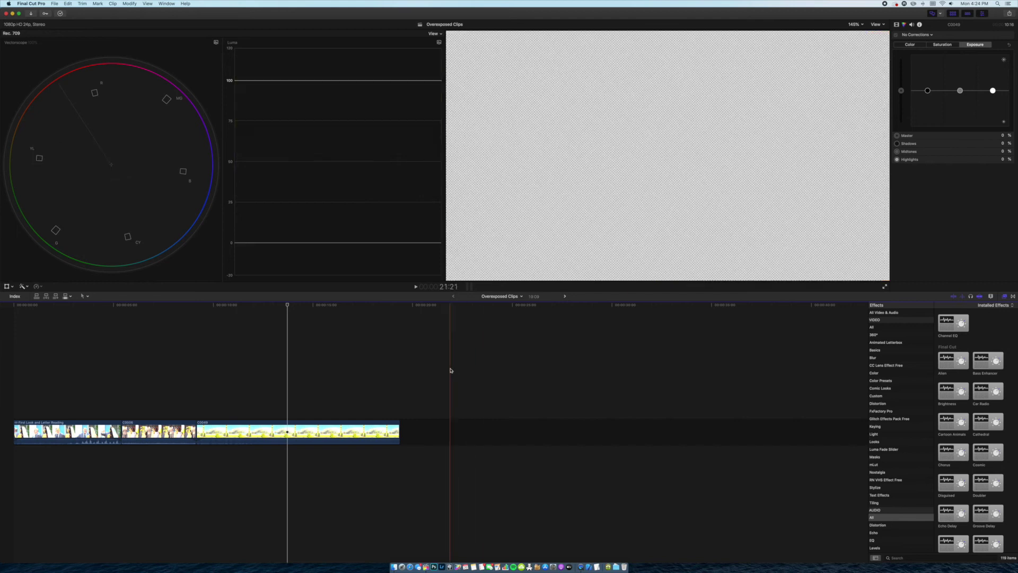
{"action": "left_click", "coordinate": [297, 438]}
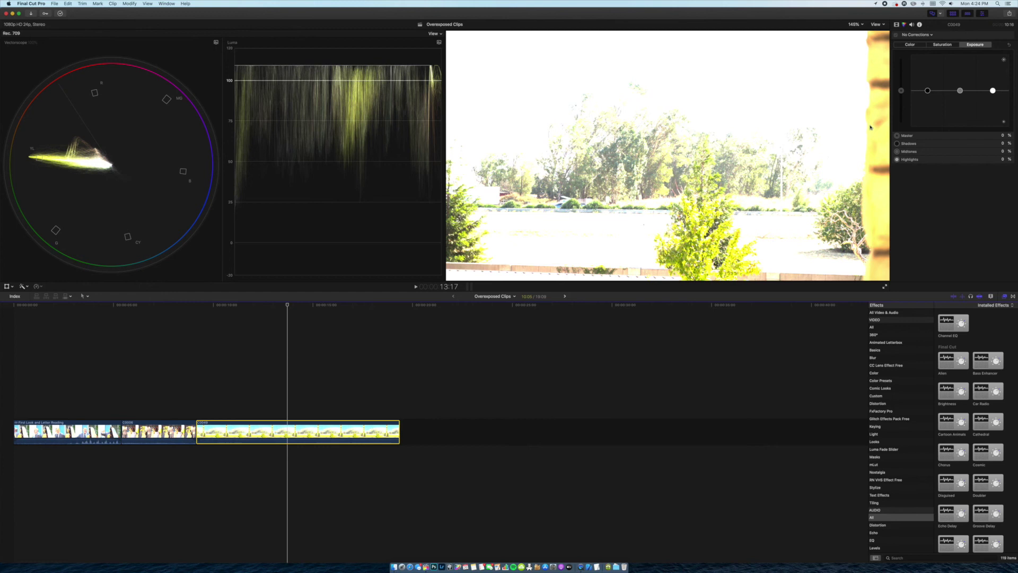
{"action": "left_click", "coordinate": [920, 24]}
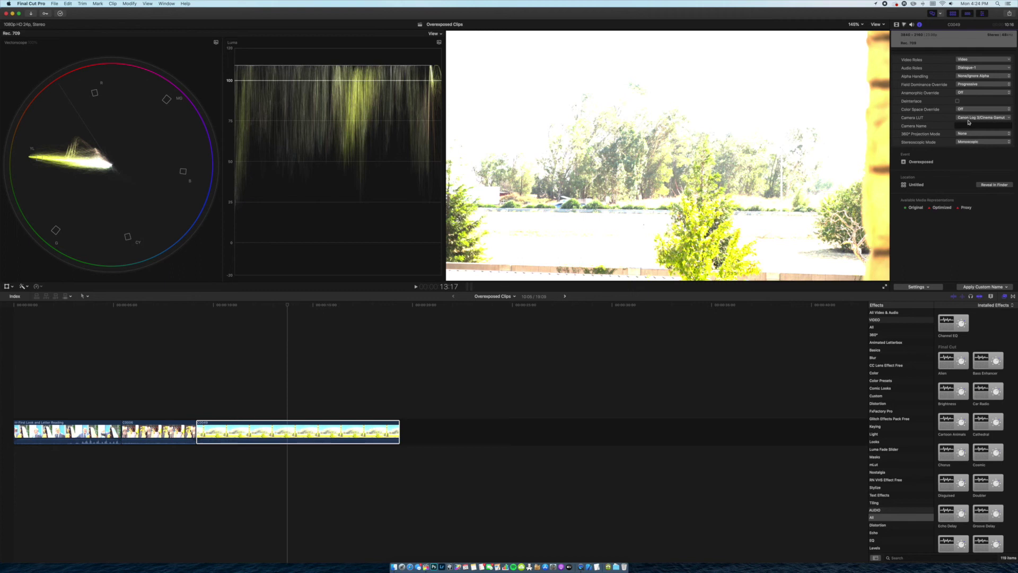
{"action": "left_click", "coordinate": [904, 26]}
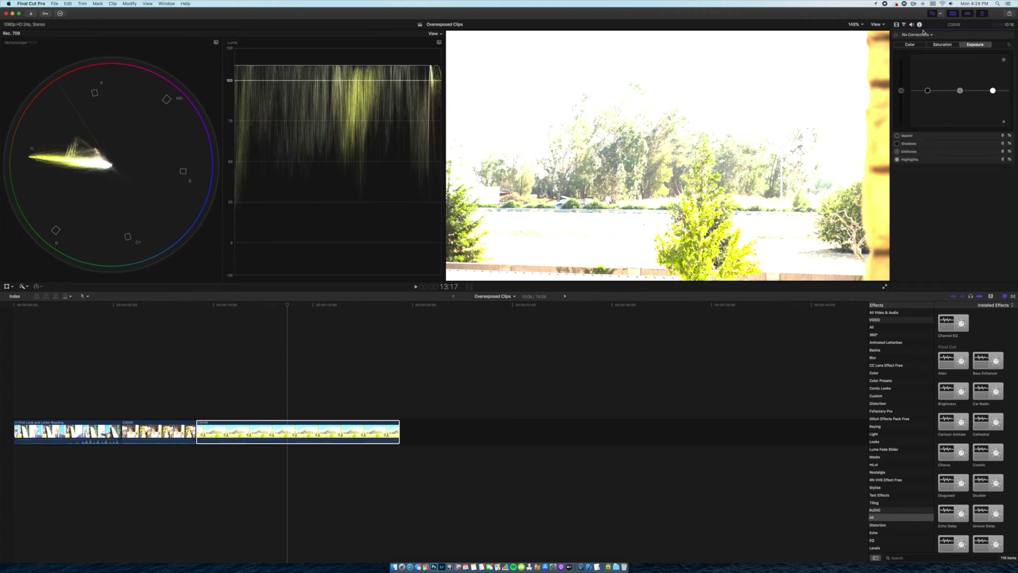
{"action": "left_click", "coordinate": [992, 90]}
Add Color Wheels to C0049 and pull Highlights and Shadows down to recover sky and trees.
{"action": "left_click", "coordinate": [917, 34]}
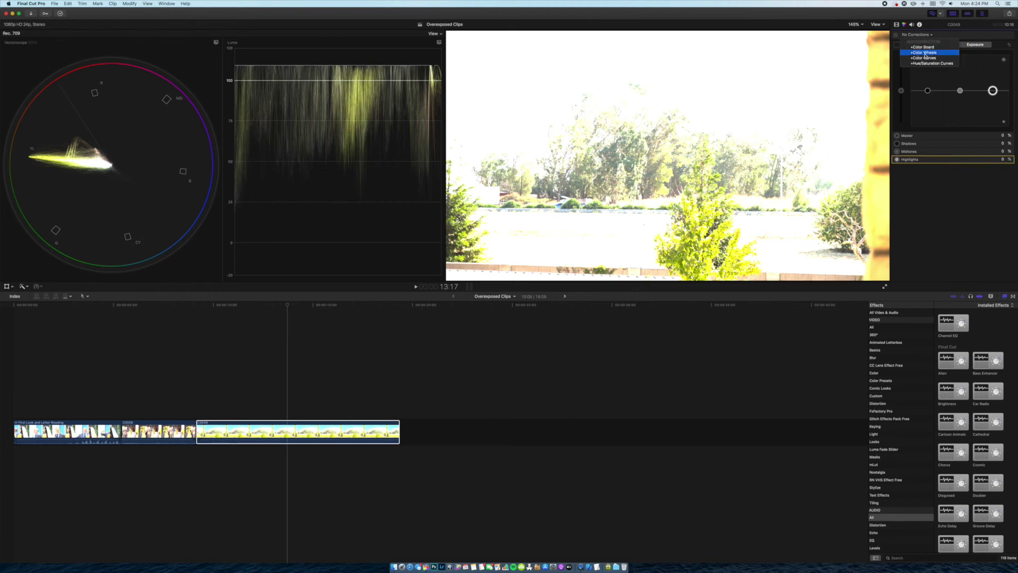
{"action": "left_click", "coordinate": [925, 53]}
{"action": "left_click_drag", "start_coordinate": [1003, 121], "coordinate": [991, 158]}
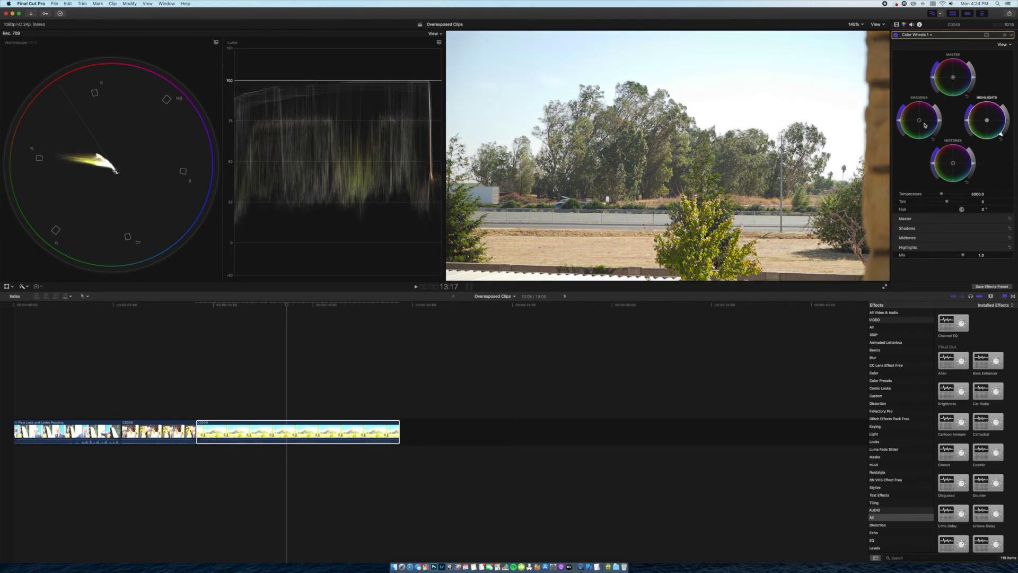
{"action": "mouse_move", "coordinate": [942, 123]}
{"action": "left_mouse_down"}
{"action": "mouse_move", "coordinate": [939, 149]}
{"action": "mouse_move", "coordinate": [972, 168]}
{"action": "mouse_move", "coordinate": [1002, 133]}
{"action": "left_mouse_up"}
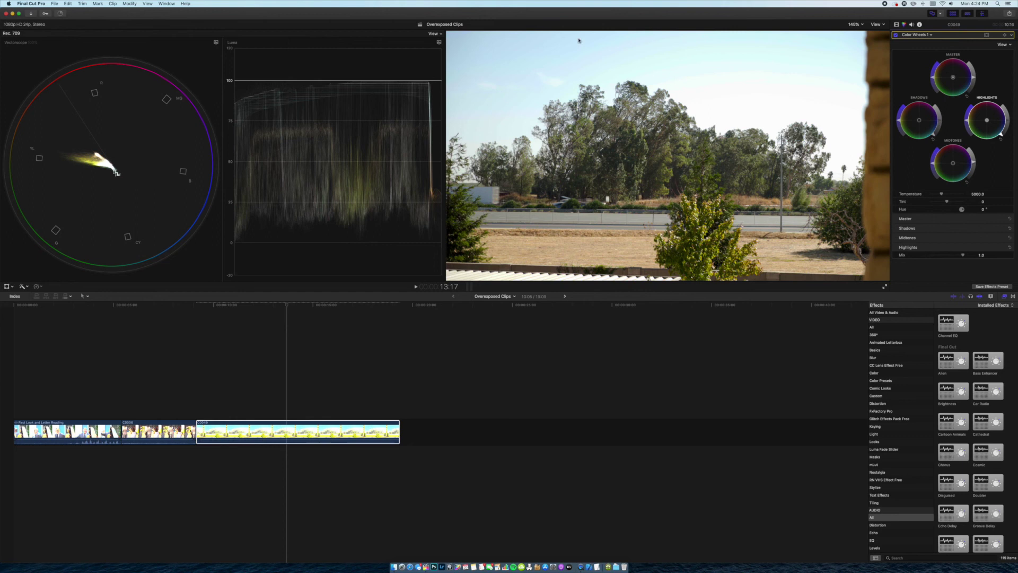
Add a Color Board to C0049 and raise its Master saturation to 92%.
{"action": "left_click", "coordinate": [911, 35]}
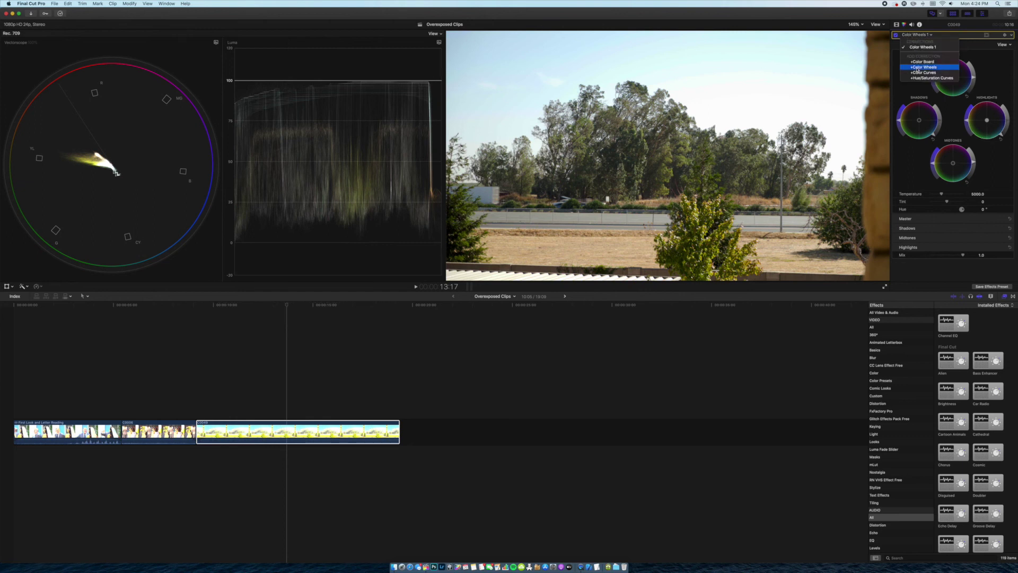
{"action": "left_click", "coordinate": [922, 61]}
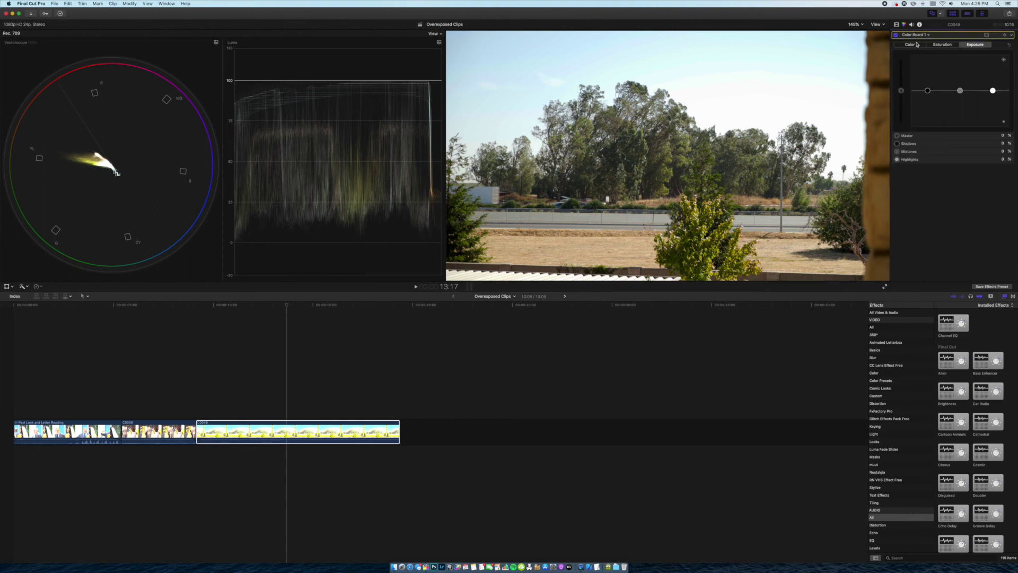
{"action": "left_click", "coordinate": [941, 45]}
{"action": "left_click_drag", "start_coordinate": [901, 90], "coordinate": [901, 58]}
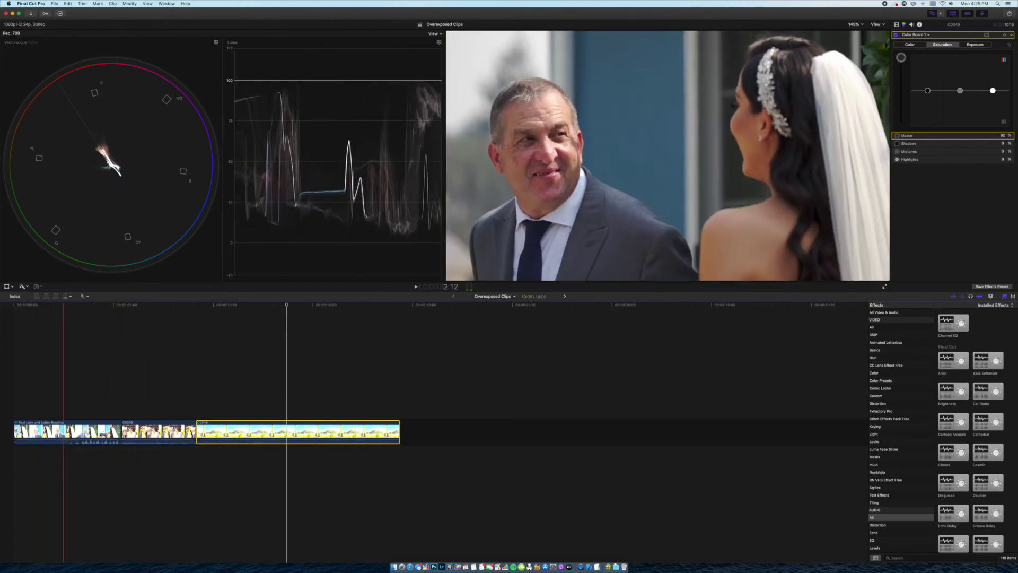
{"action": "key", "text": "space"}
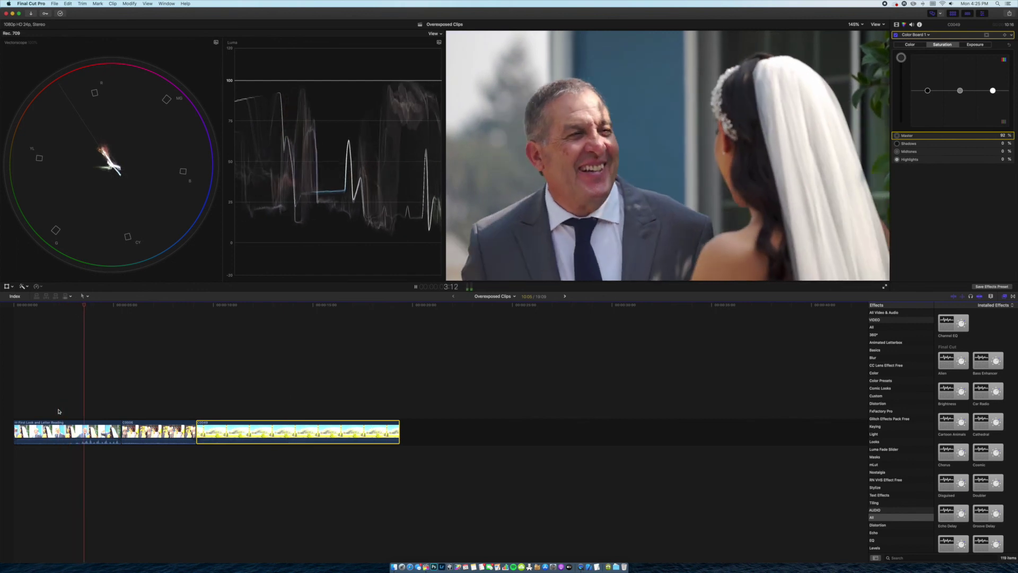